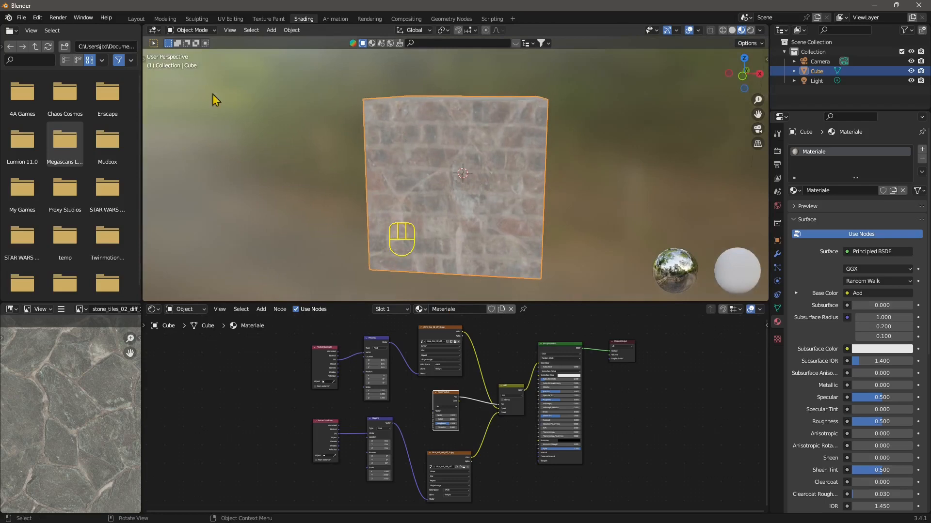
# Start a new General file, discarding changes to the current untitled one
pyautogui.click(22, 17)
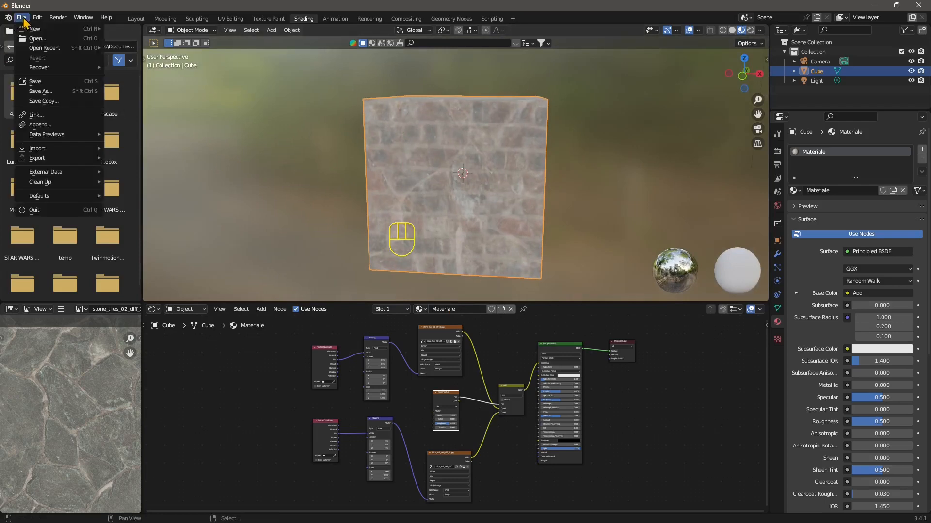
pyautogui.moveTo(30, 30)
pyautogui.click(133, 35)
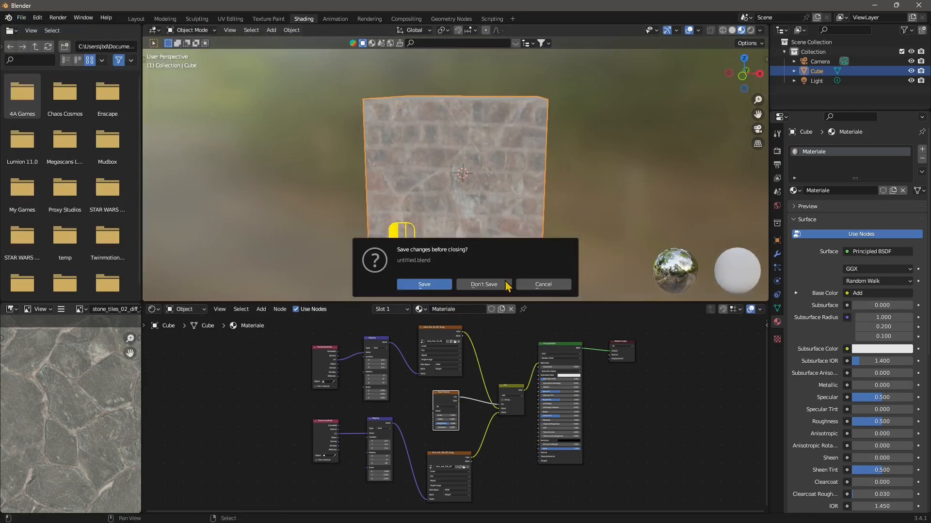
pyautogui.click(483, 284)
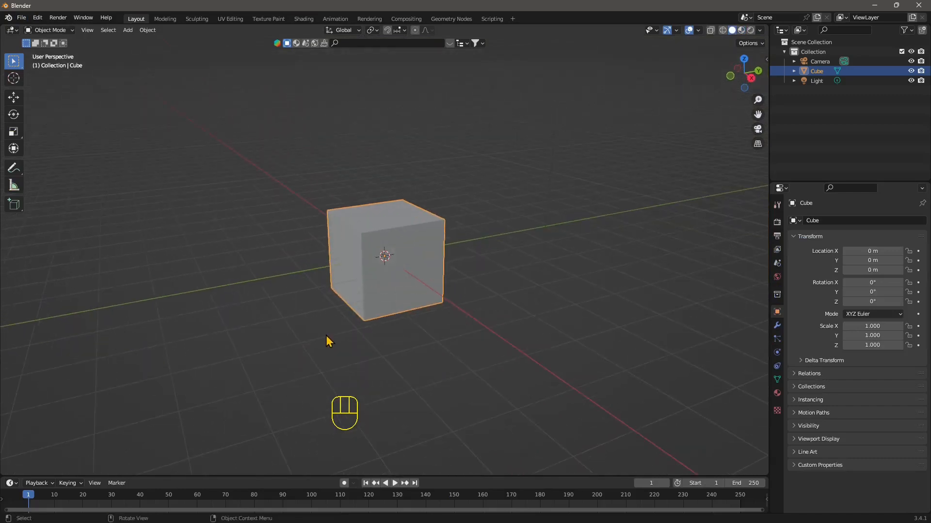
# Switch to the Shading workspace and arrange the Principled BSDF and Material Output nodes in the node editor
pyautogui.moveTo(326, 335); pyautogui.dragTo(355, 143, button='middle')
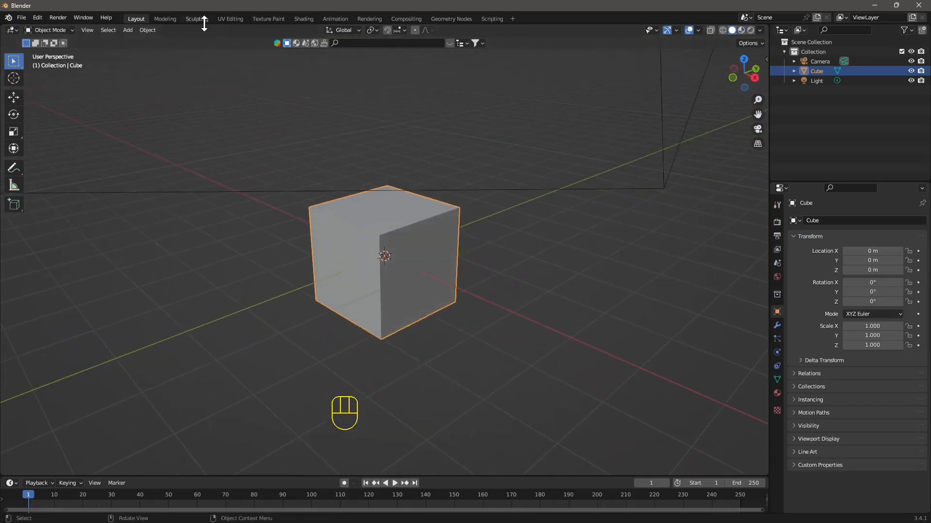
pyautogui.click(308, 19)
pyautogui.scroll(-3, 564, 429)
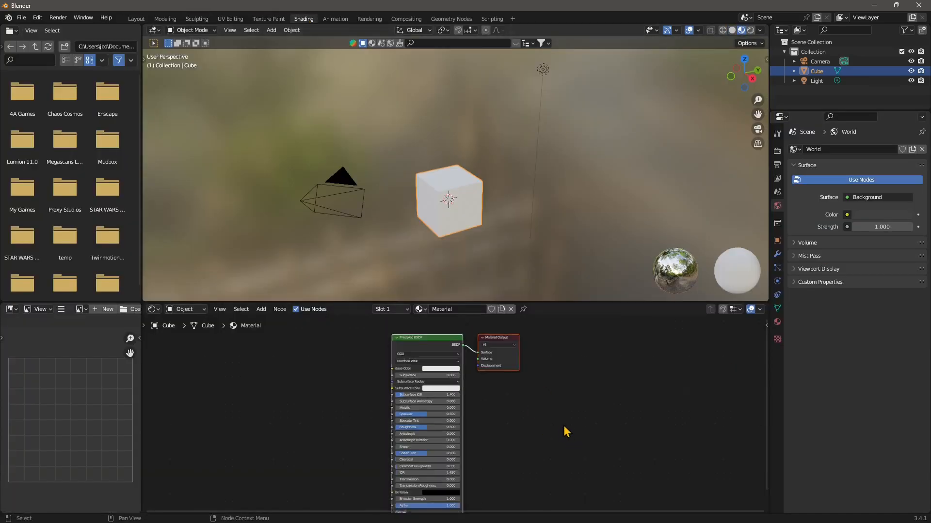
pyautogui.scroll(3, 465, 425)
pyautogui.moveTo(455, 413); pyautogui.dragTo(491, 432, button='middle')
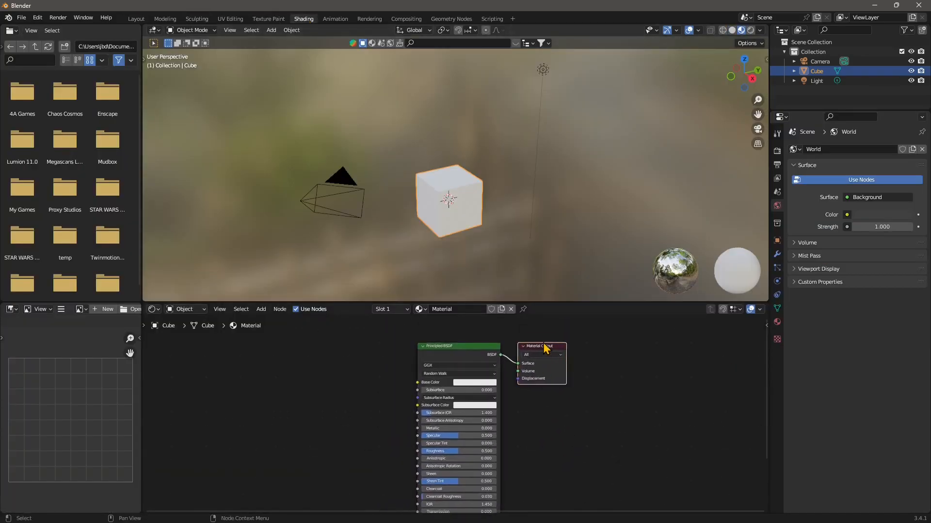
pyautogui.moveTo(544, 349); pyautogui.dragTo(579, 351)
pyautogui.moveTo(443, 353); pyautogui.dragTo(444, 344)
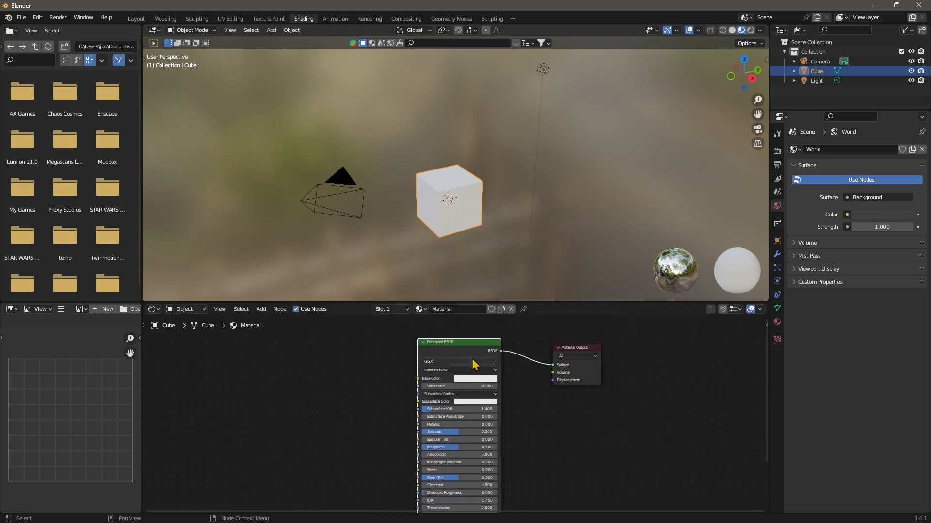
pyautogui.scroll(1, 312, 411)
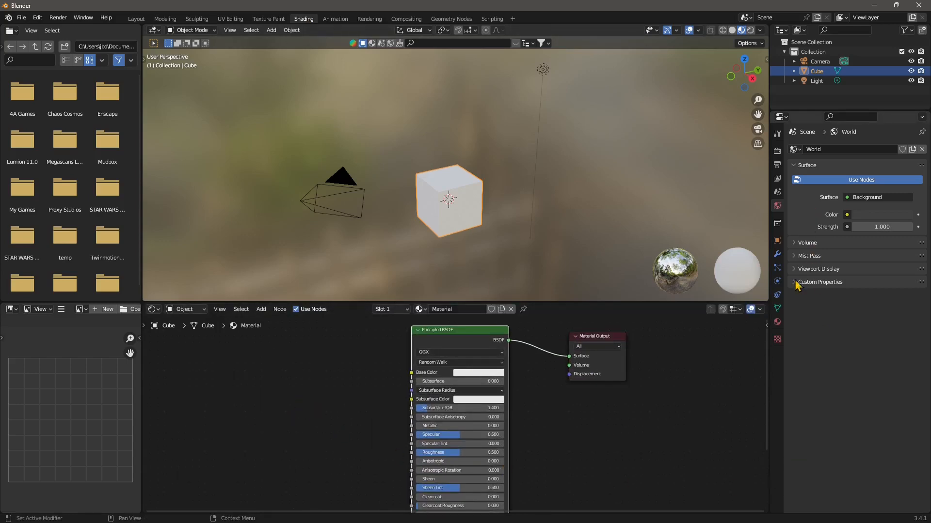
# Remove the cube's existing material slot and create a new material for it
pyautogui.click(776, 322)
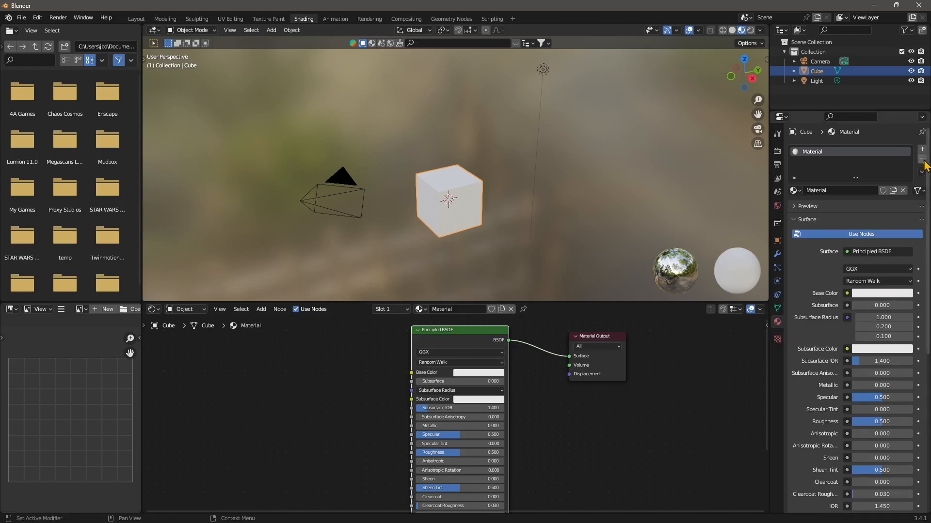
pyautogui.click(922, 159)
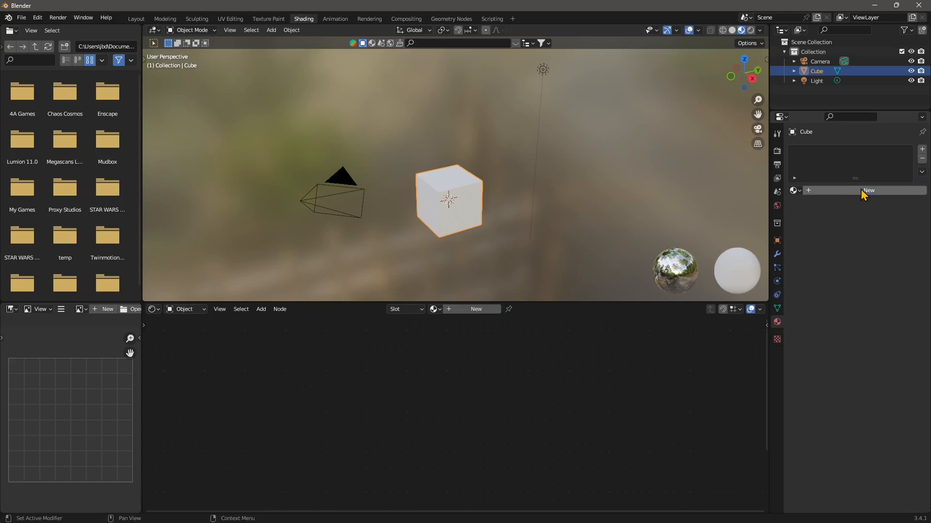
pyautogui.click(863, 191)
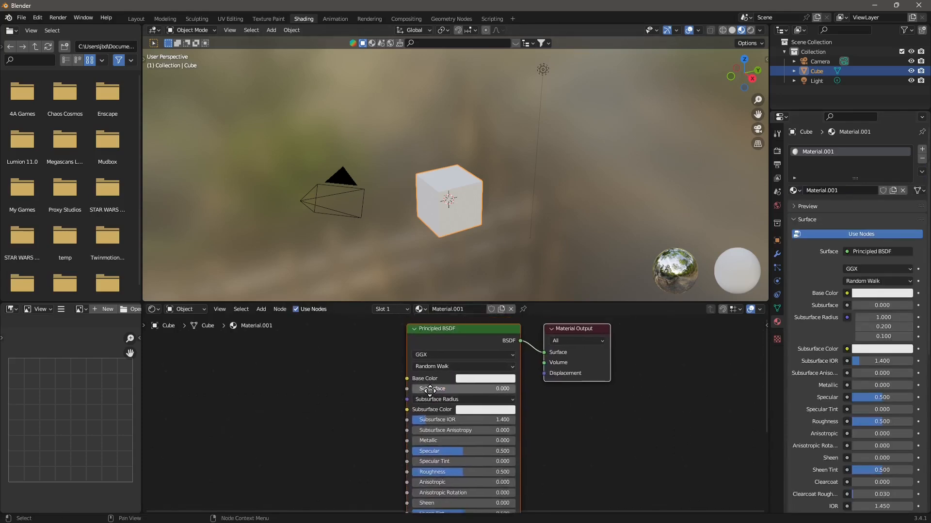
# Reposition the new material's Principled BSDF and Material Output nodes toward the right of the node editor
pyautogui.moveTo(581, 331); pyautogui.dragTo(638, 332)
pyautogui.moveTo(442, 335); pyautogui.dragTo(470, 344)
pyautogui.scroll(-2, 482, 381)
pyautogui.moveTo(428, 407); pyautogui.dragTo(449, 381, button='middle')
pyautogui.scroll(1, 355, 376)
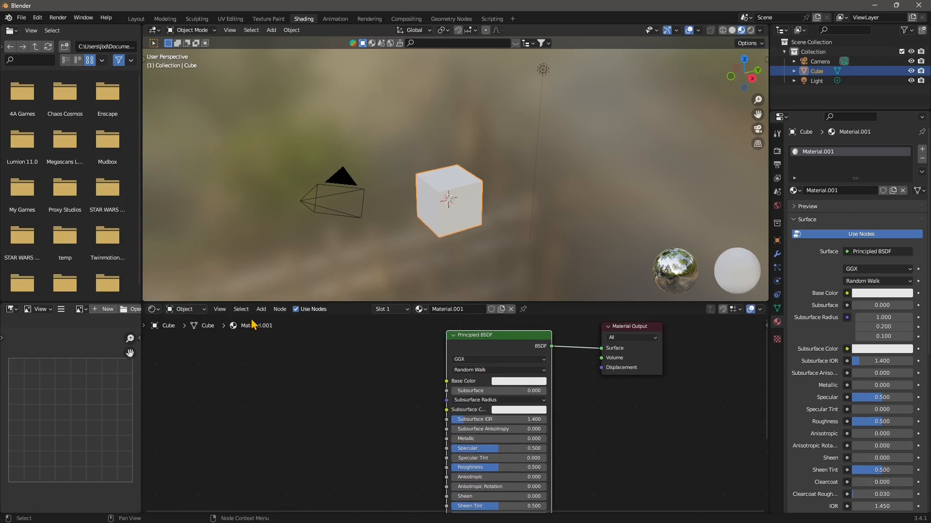
pyautogui.moveTo(306, 419); pyautogui.dragTo(328, 423, button='middle')
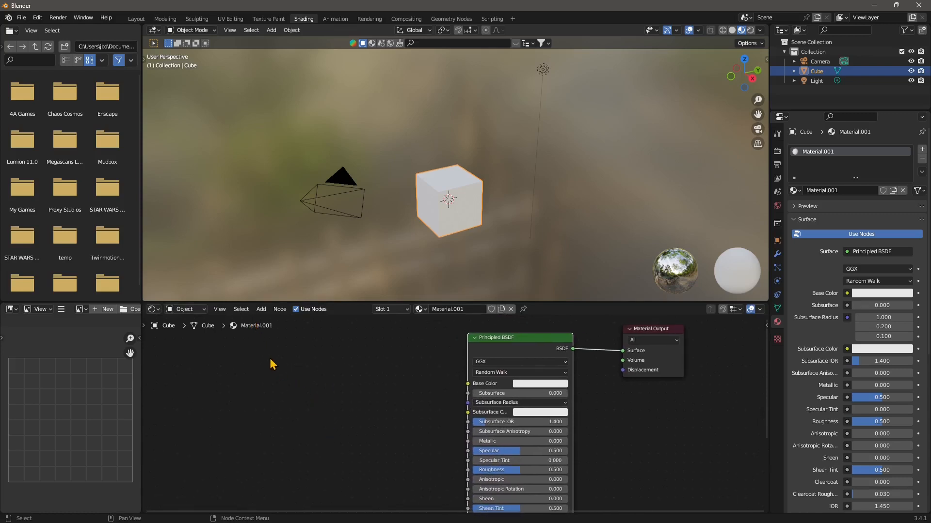
# Add a Texture Coordinate node to the material by searching for it
pyautogui.click(260, 309)
pyautogui.click(274, 321)
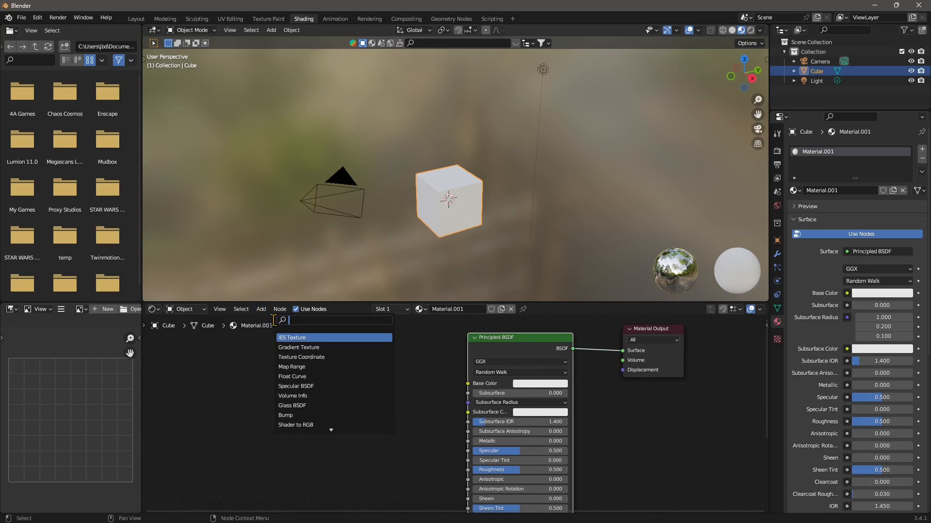
pyautogui.write('coo')
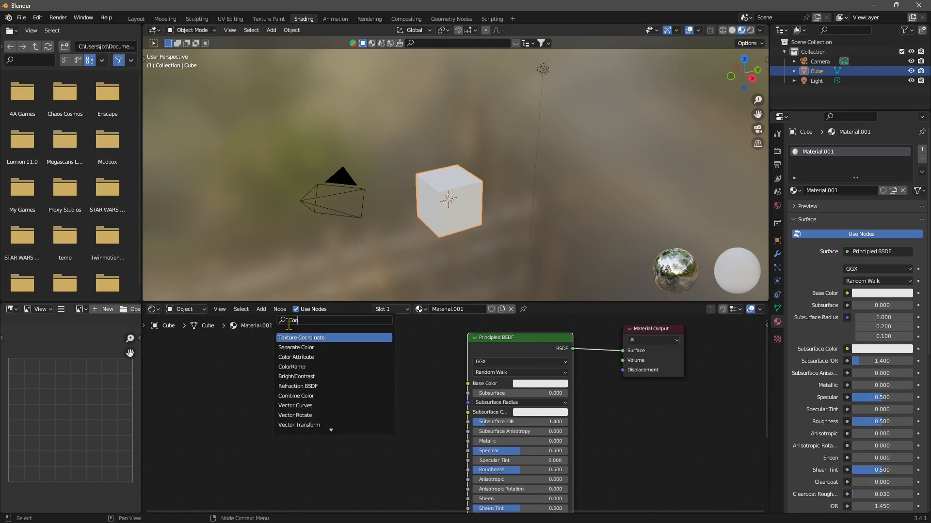
pyautogui.click(303, 338)
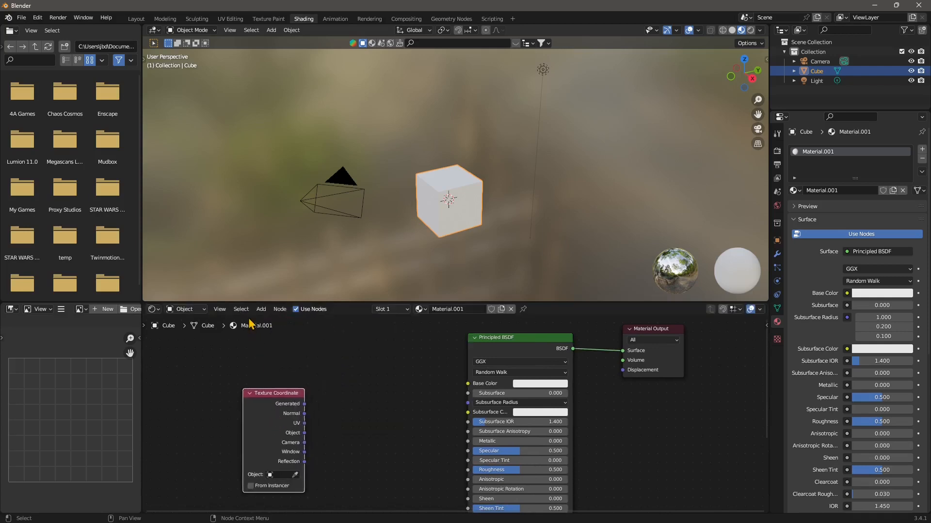
# Add a Mapping node and place it between the Texture Coordinate and Principled BSDF nodes
pyautogui.click(261, 309)
pyautogui.click(274, 320)
pyautogui.write('m')
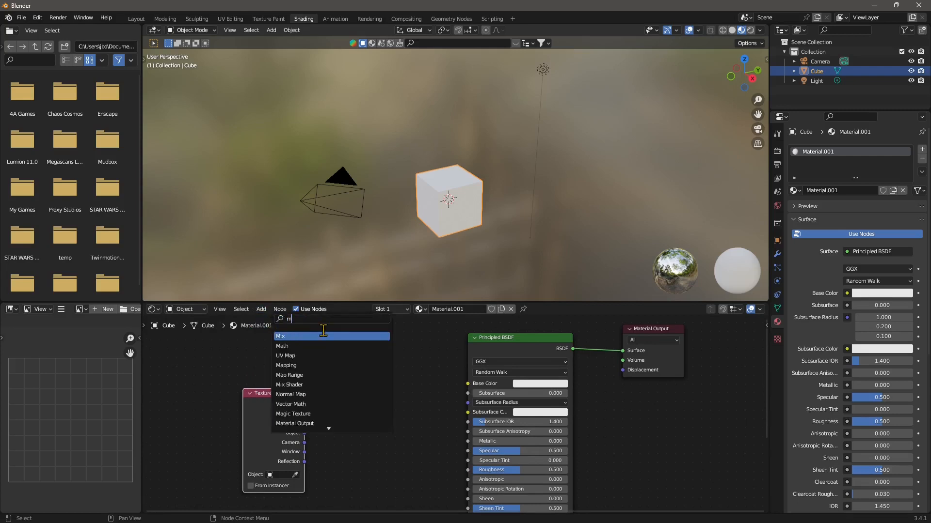
pyautogui.write('appi')
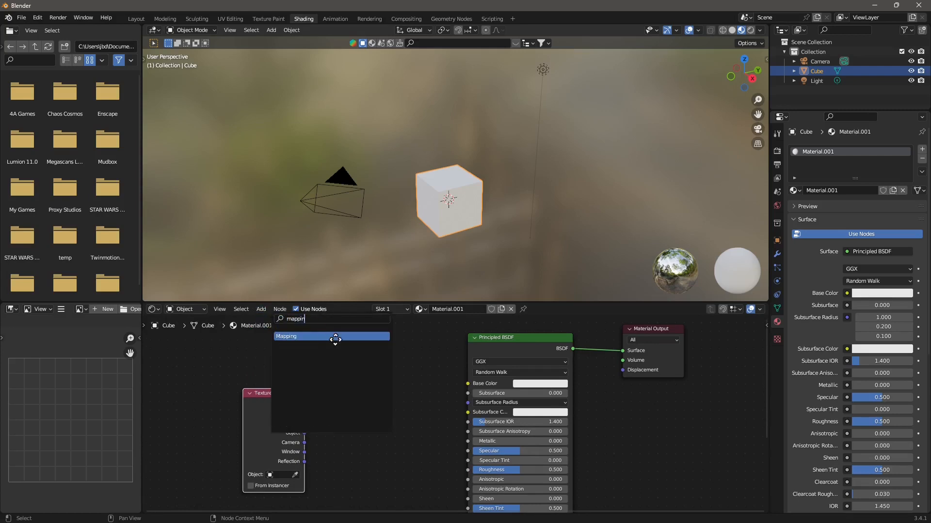
pyautogui.write('n')
pyautogui.click(335, 337)
pyautogui.click(394, 399)
pyautogui.moveTo(291, 396); pyautogui.dragTo(229, 392)
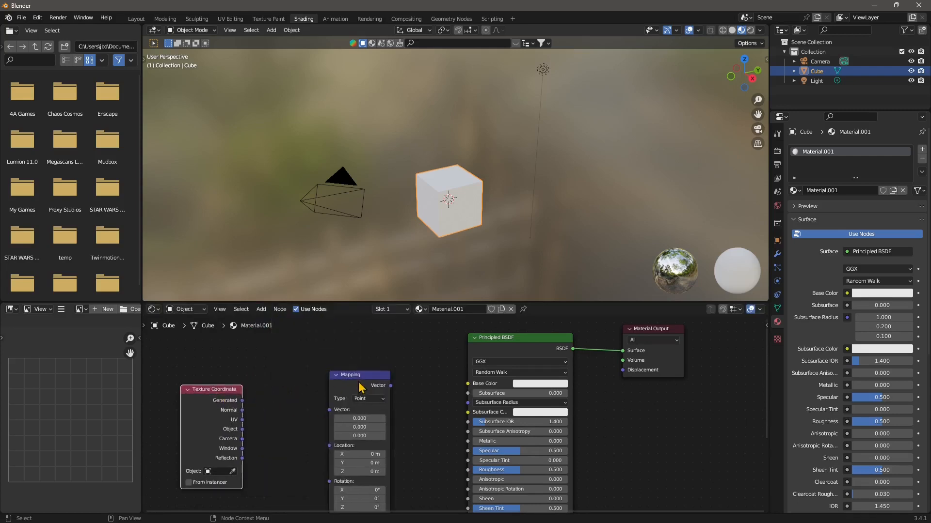
pyautogui.moveTo(360, 386); pyautogui.dragTo(292, 374)
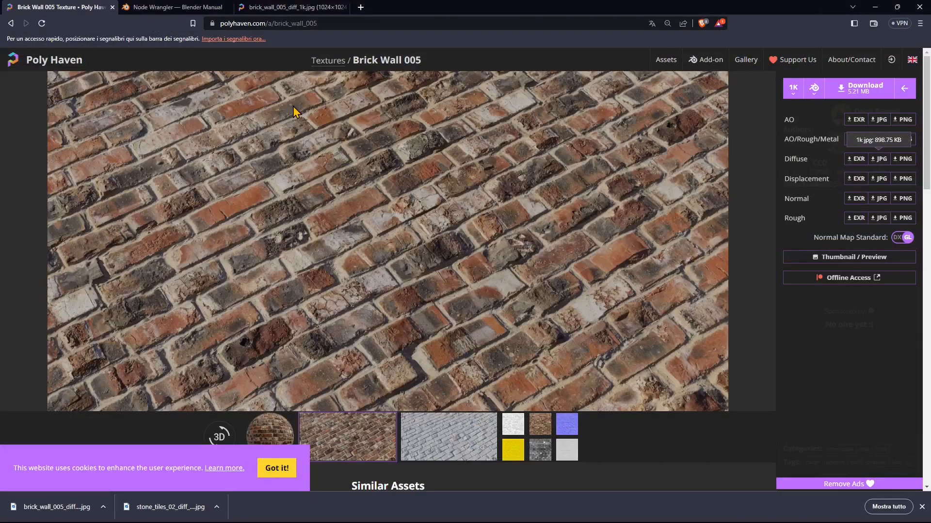
# Switch to the web browser and open the Stone Tiles 02 texture page on Poly Haven's Textures library
pyautogui.click(11, 24)
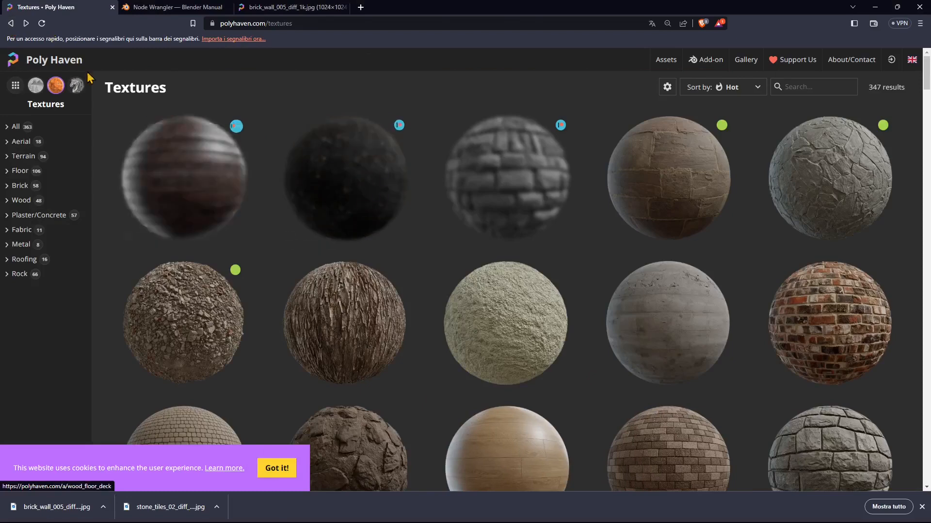
pyautogui.click(46, 60)
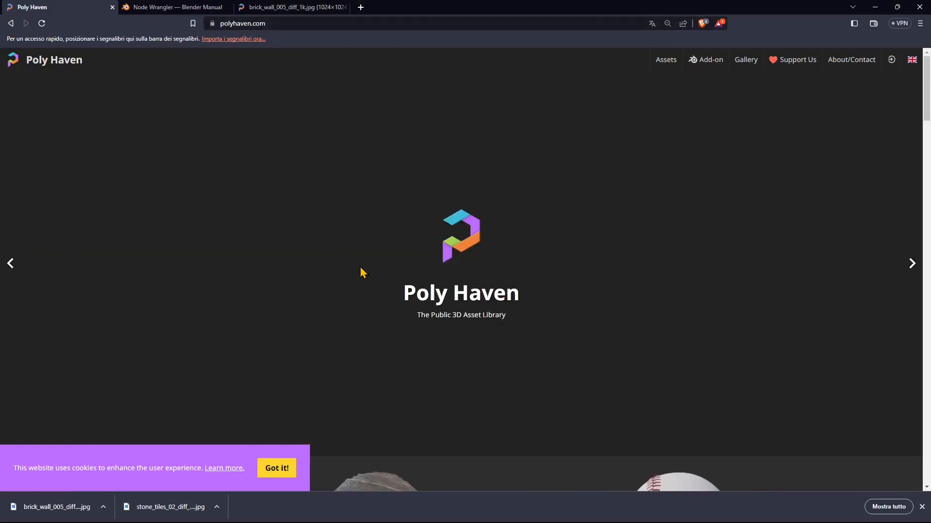
pyautogui.scroll(-4, 468, 247)
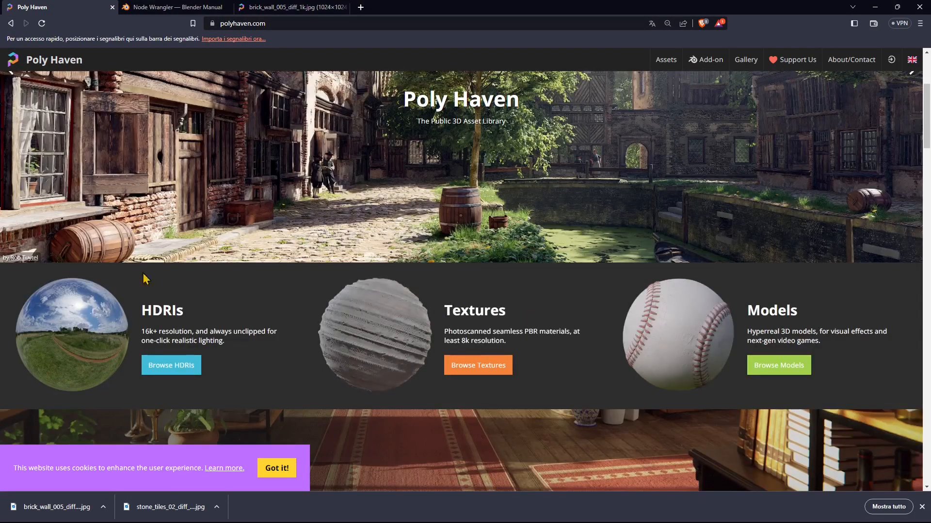
pyautogui.click(393, 332)
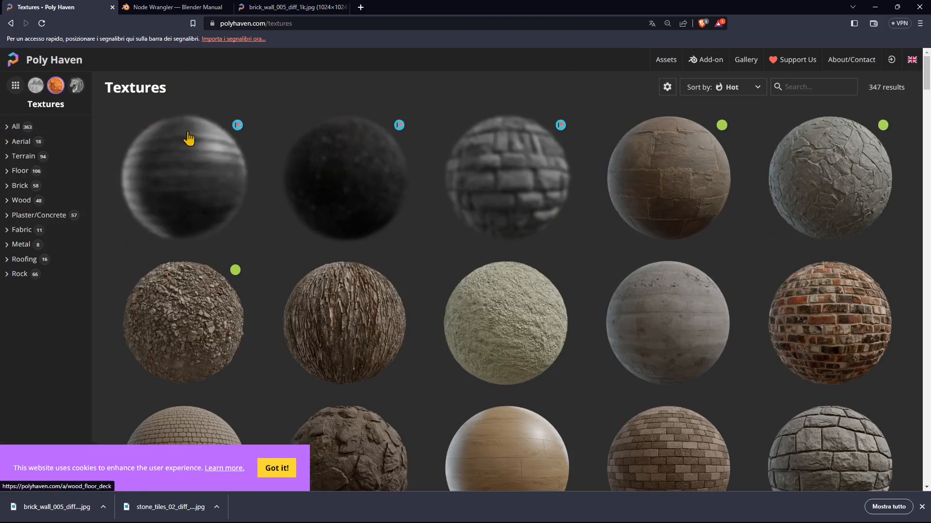
pyautogui.click(839, 175)
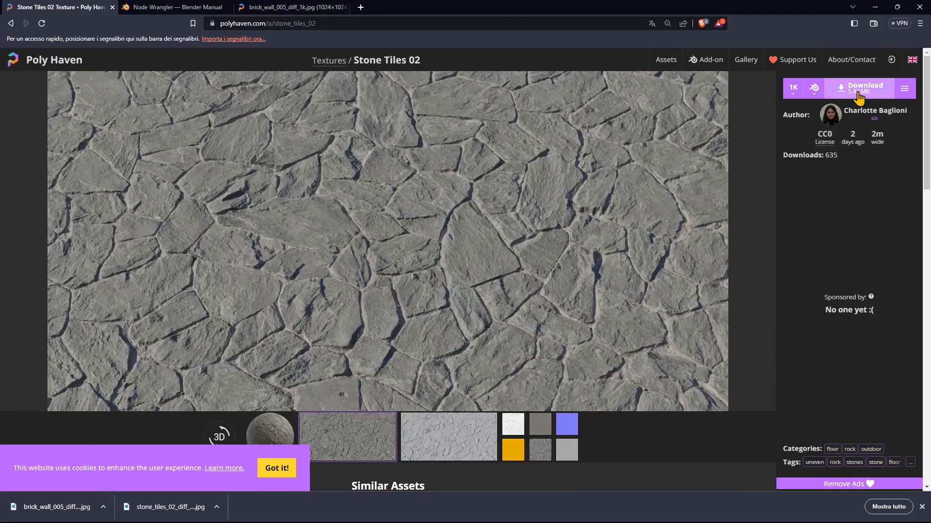
# Open the 1K Diffuse JPG map of Stone Tiles 02 from the individual map download options
pyautogui.click(904, 88)
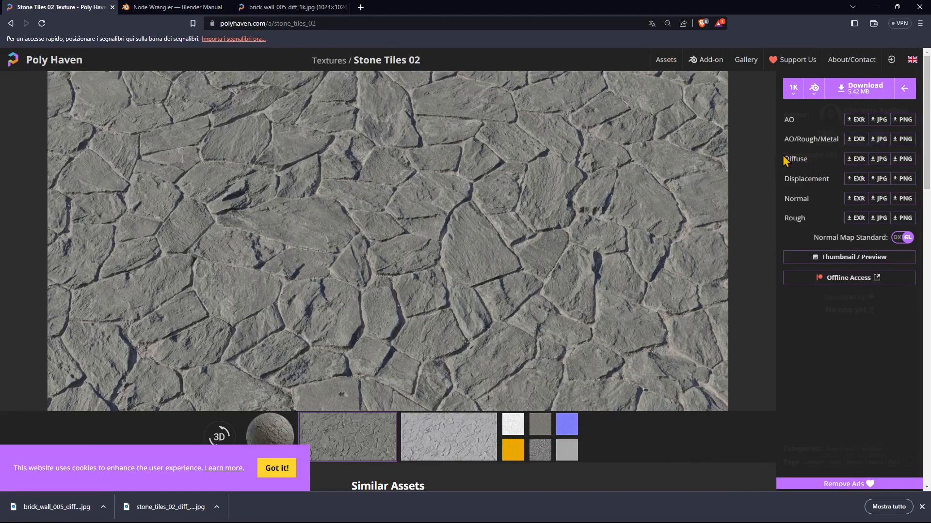
pyautogui.moveTo(790, 161); pyautogui.dragTo(814, 169)
pyautogui.click(799, 218)
pyautogui.click(879, 160)
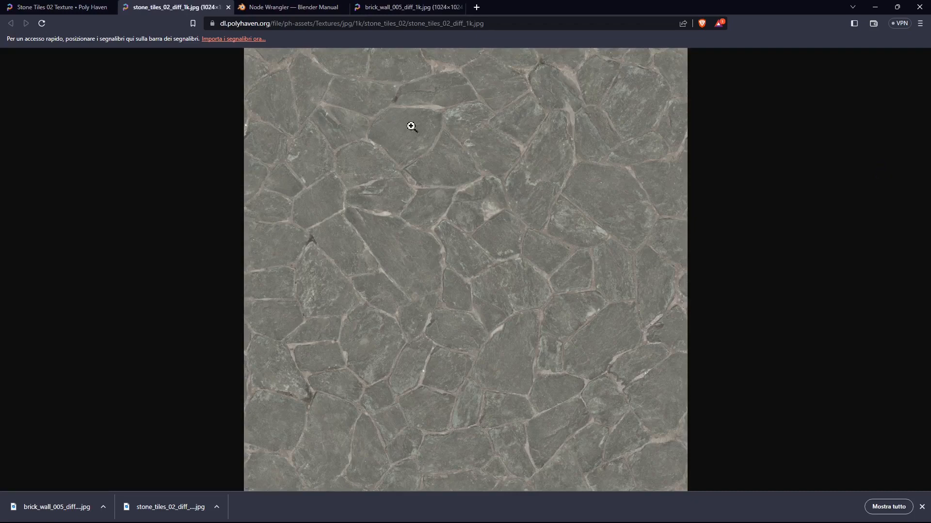
pyautogui.rightClick(464, 163)
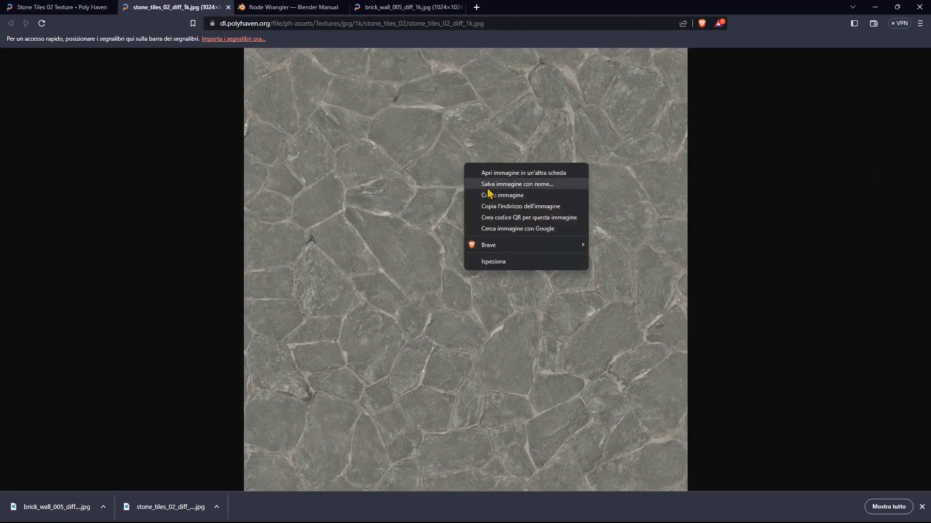
pyautogui.click(514, 188)
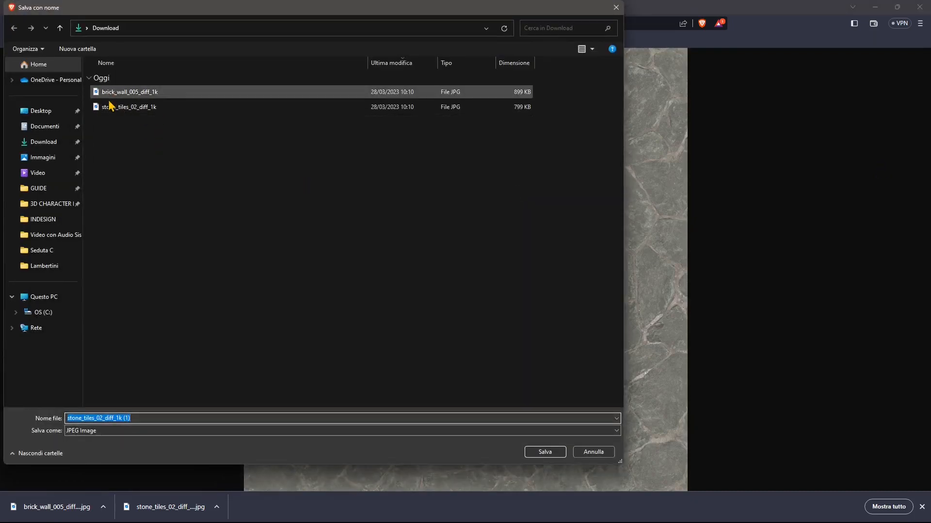
pyautogui.click(616, 8)
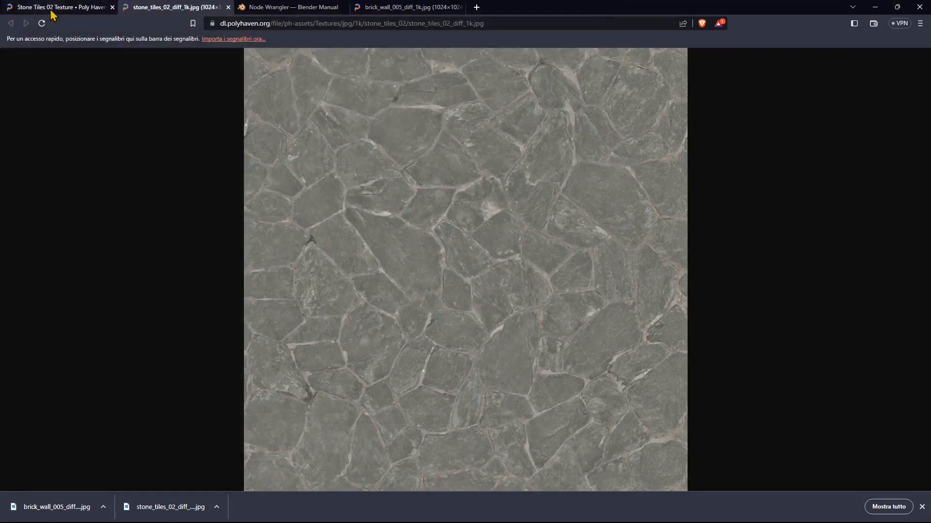
# Go back to the Textures library, open the Brick Wall 005 page and show its individual map download options
pyautogui.hotkey('ctrl', 'shift', 'Tab')
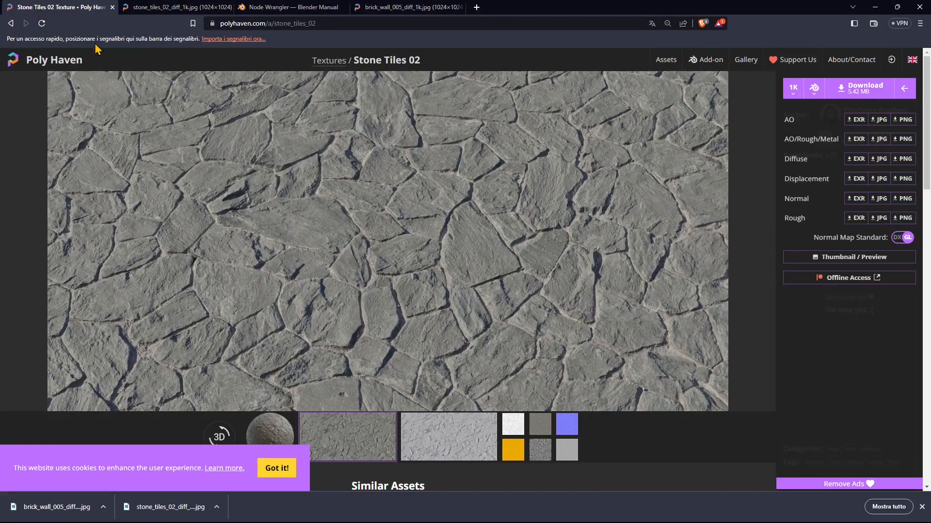
pyautogui.click(10, 24)
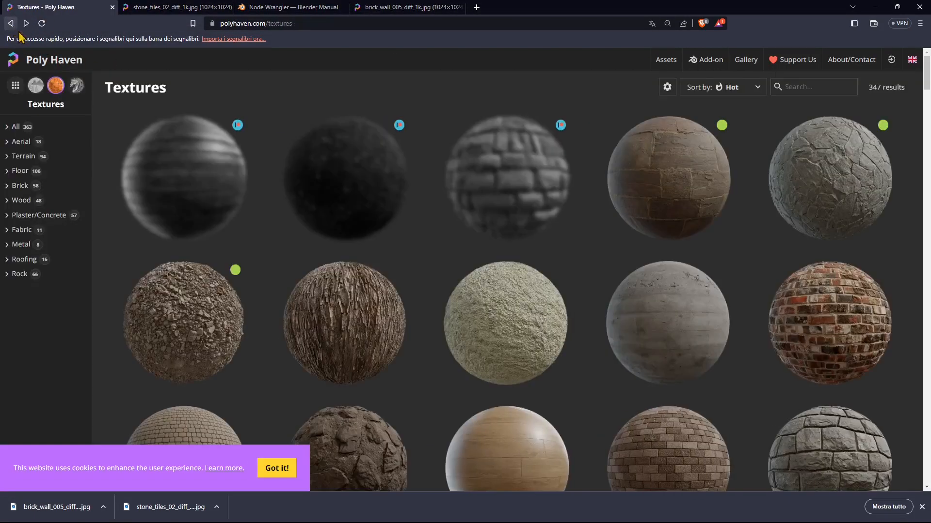
pyautogui.scroll(-1, 573, 286)
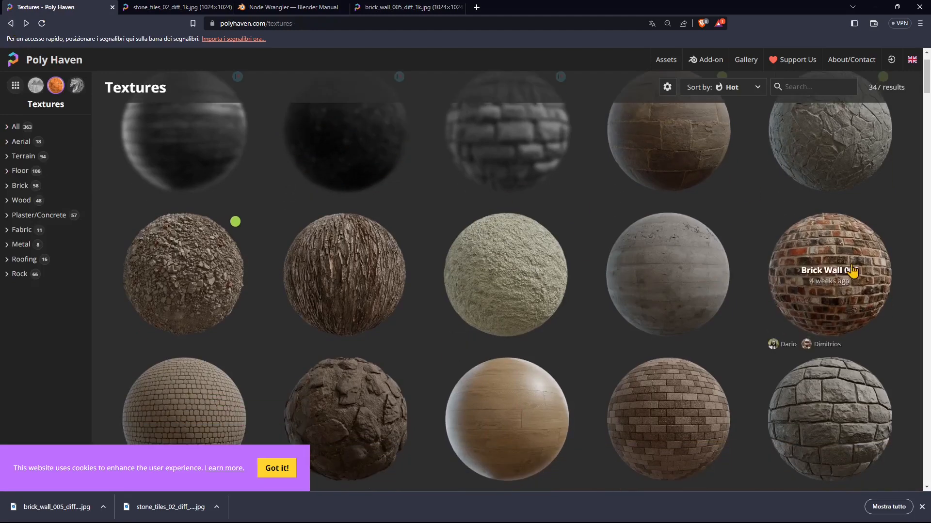
pyautogui.click(824, 254)
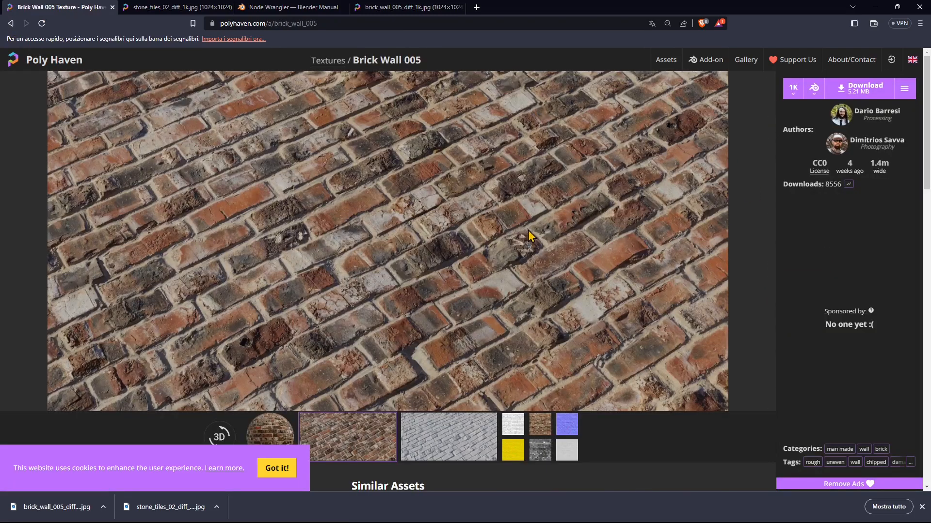
pyautogui.click(903, 89)
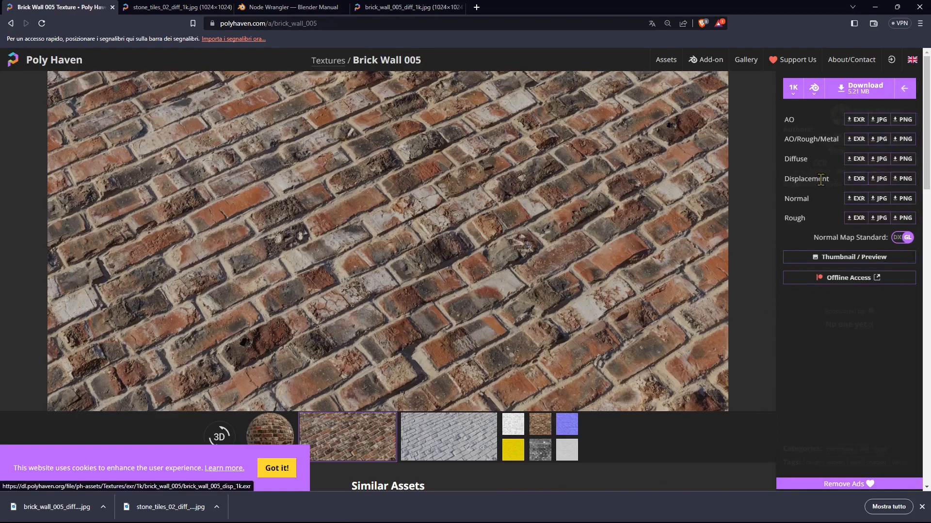
# Open the 1K Diffuse JPG map of Brick Wall 005 and dismiss the save-image dialog without saving
pyautogui.click(878, 159)
pyautogui.rightClick(465, 154)
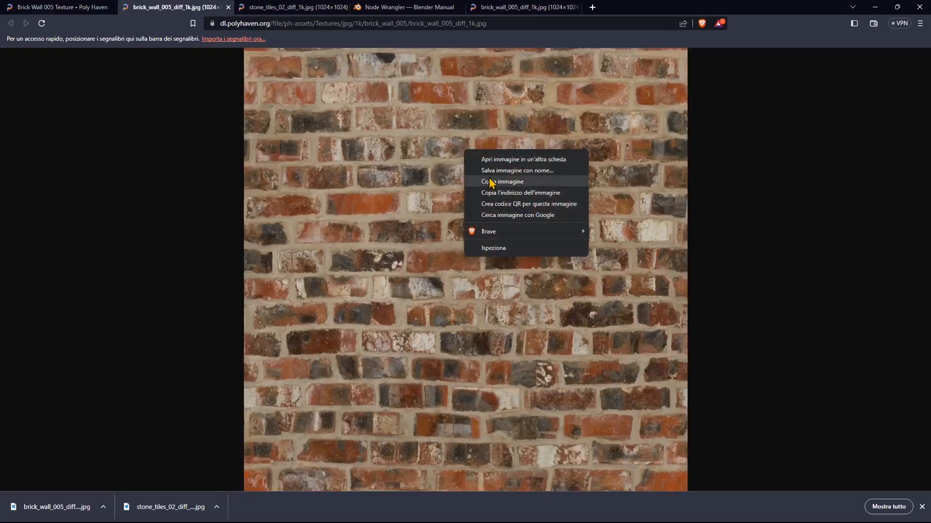
pyautogui.click(491, 170)
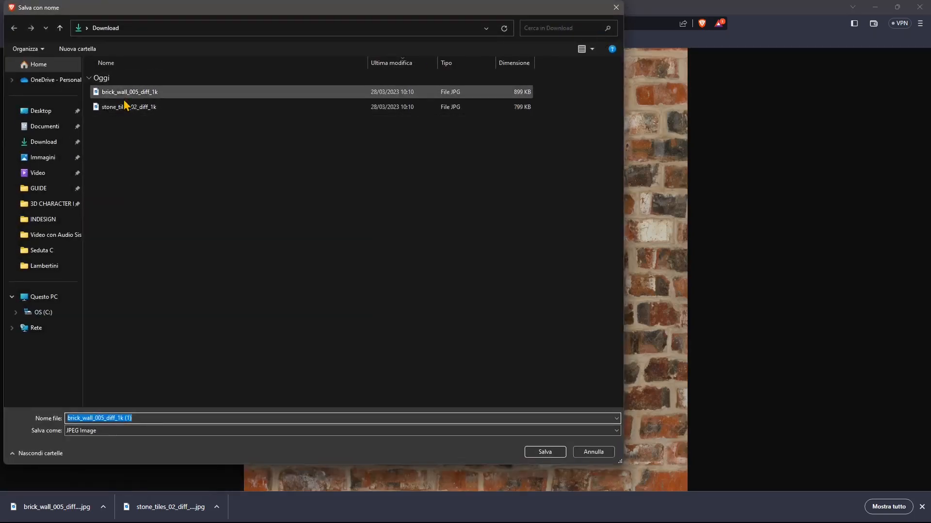
pyautogui.click(616, 8)
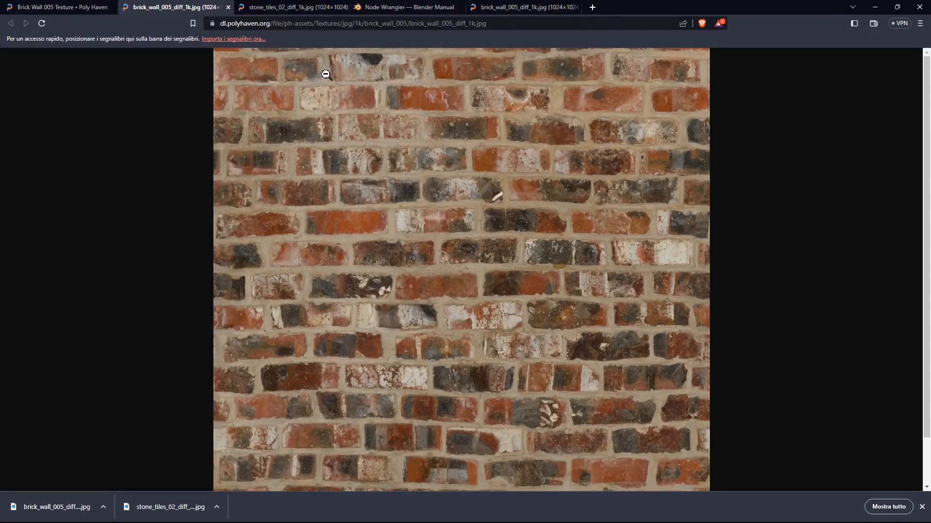
# Read through the Node Wrangler add-on page of the Blender manual
pyautogui.click(367, 9)
pyautogui.scroll(4, 177, 75)
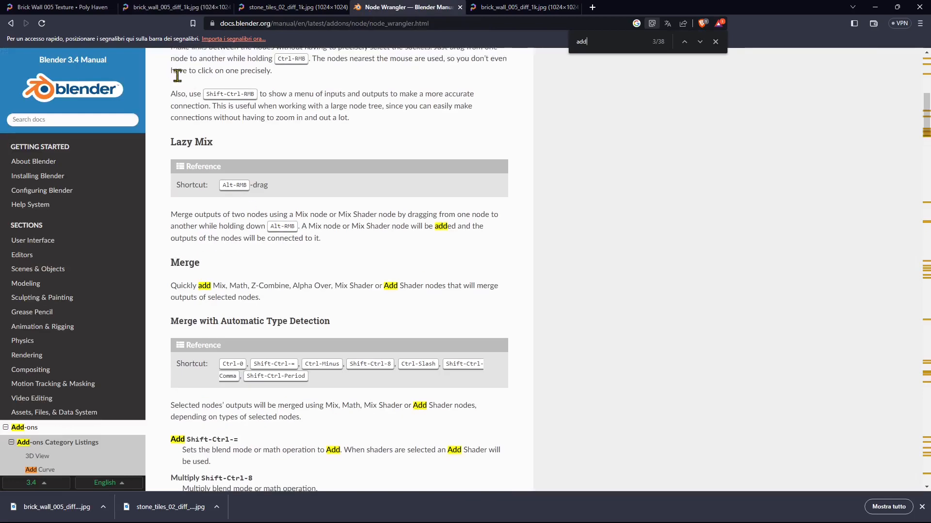
pyautogui.scroll(8, 265, 242)
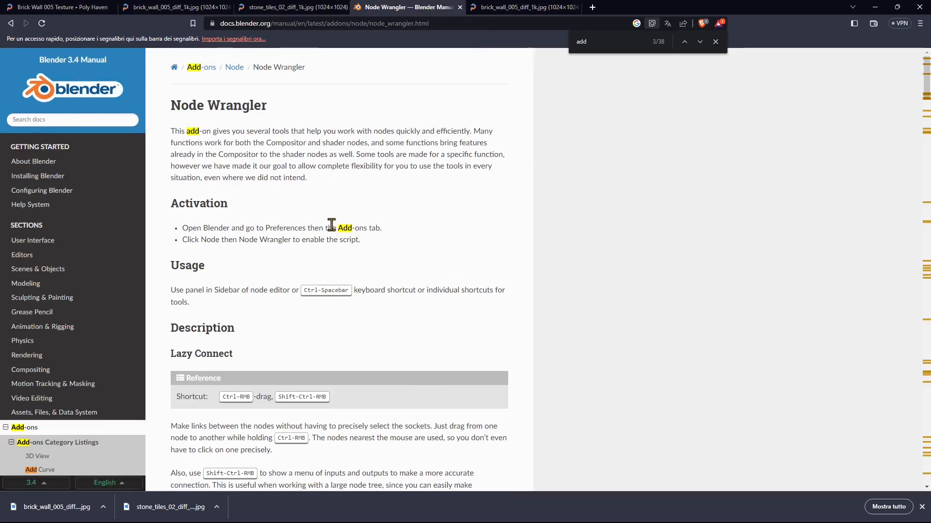
pyautogui.scroll(-3, 332, 225)
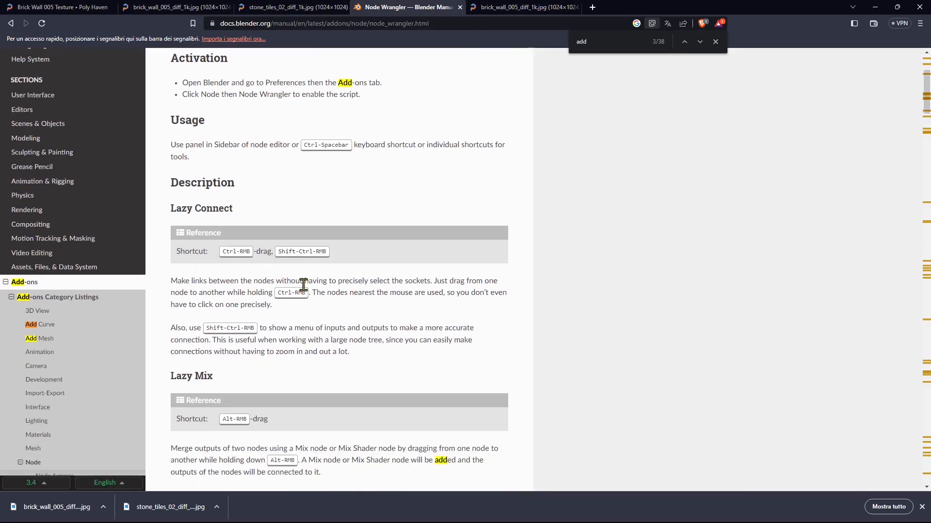
pyautogui.scroll(-10, 303, 285)
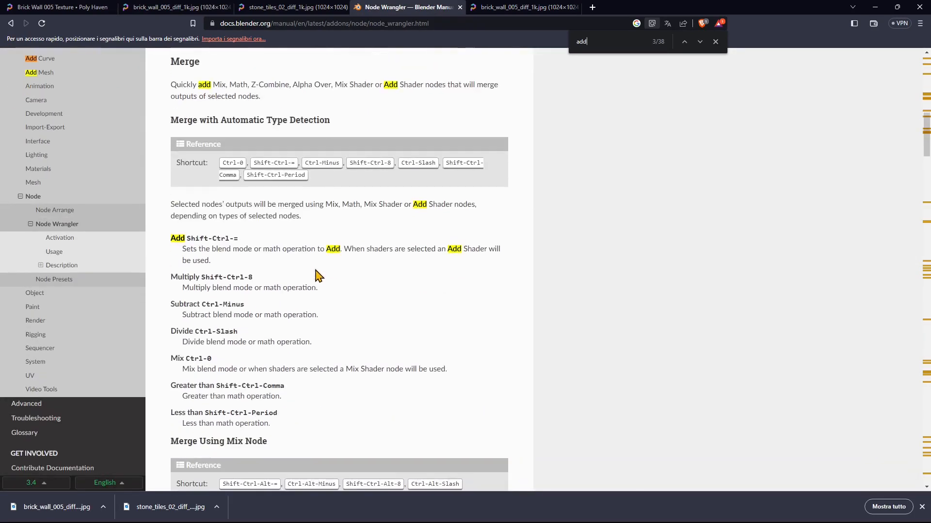
pyautogui.scroll(-12, 316, 289)
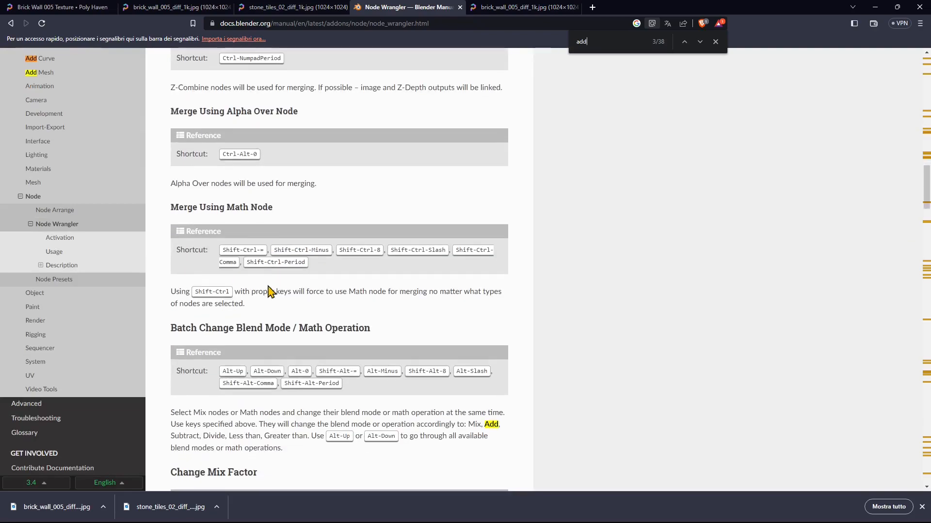
pyautogui.scroll(-17, 269, 291)
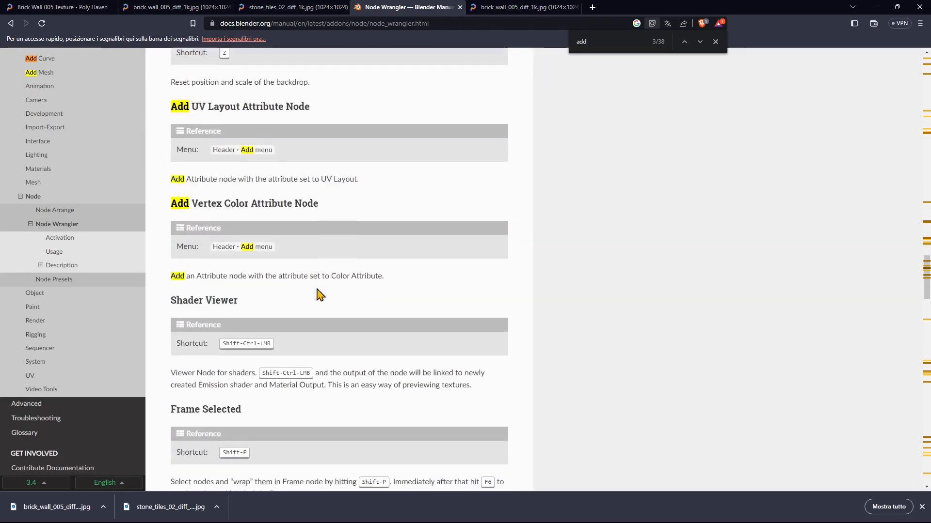
pyautogui.scroll(-20, 320, 295)
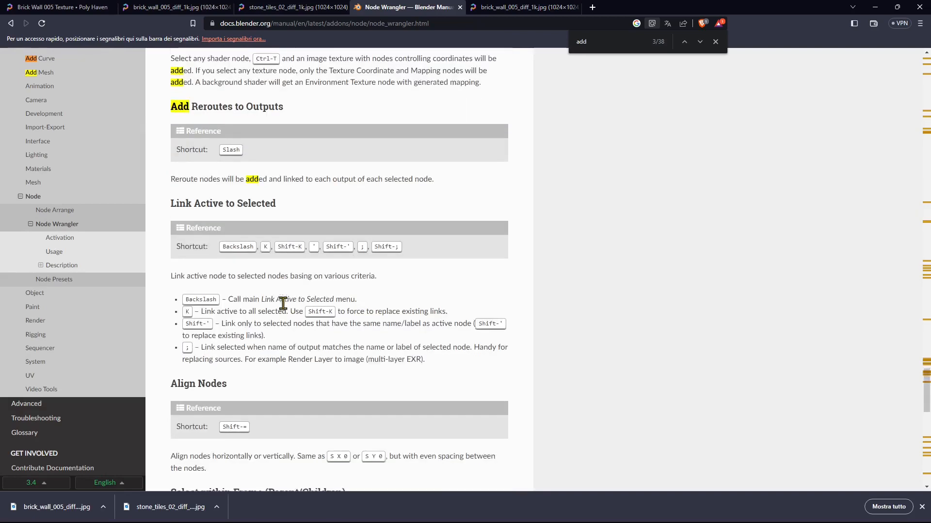
pyautogui.scroll(-7, 282, 303)
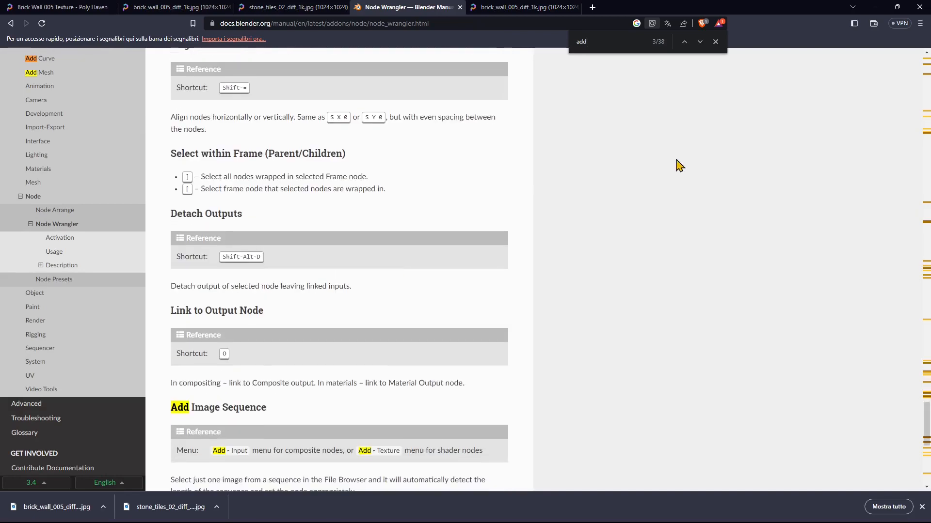
# Switch to Blender and start a new General file
pyautogui.click(875, 7)
pyautogui.moveTo(487, 160); pyautogui.dragTo(327, 172, button='middle')
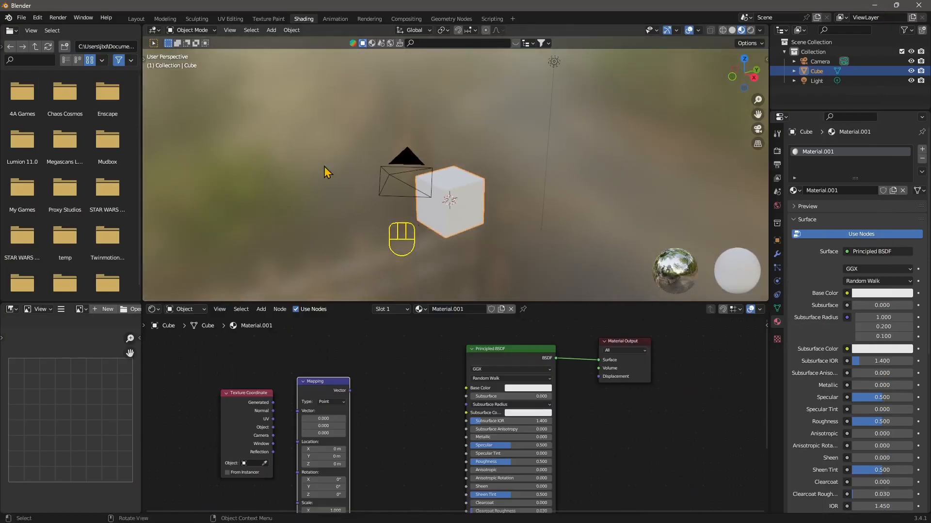
pyautogui.click(21, 18)
pyautogui.moveTo(58, 48)
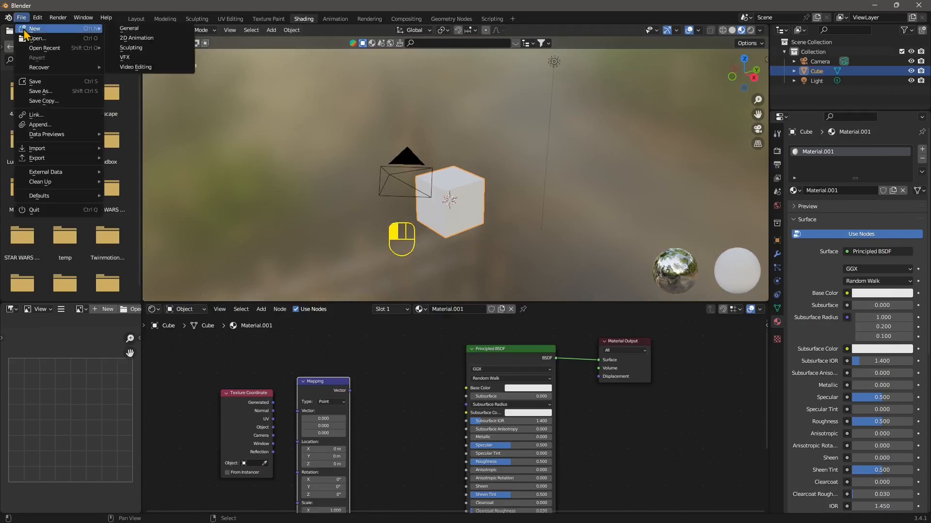
pyautogui.click(124, 38)
pyautogui.click(484, 285)
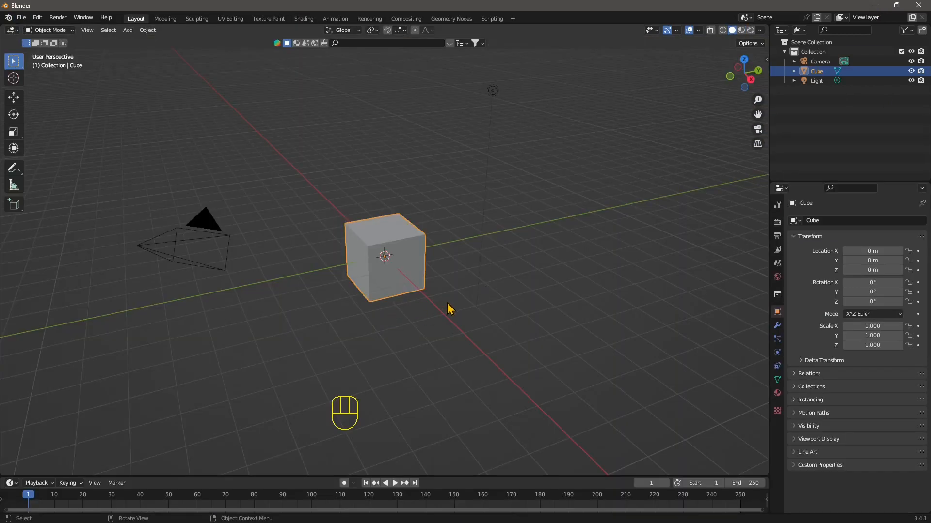
# Switch the new file to the Shading workspace
pyautogui.scroll(-3, 301, 275)
pyautogui.scroll(5, 322, 281)
pyautogui.moveTo(322, 281); pyautogui.dragTo(450, 287, button='middle')
pyautogui.scroll(2, 423, 305)
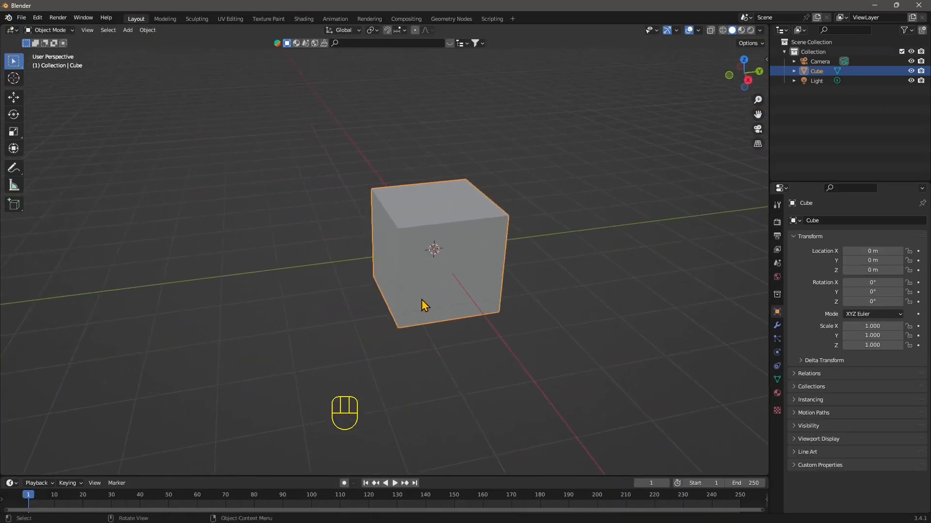
pyautogui.click(305, 19)
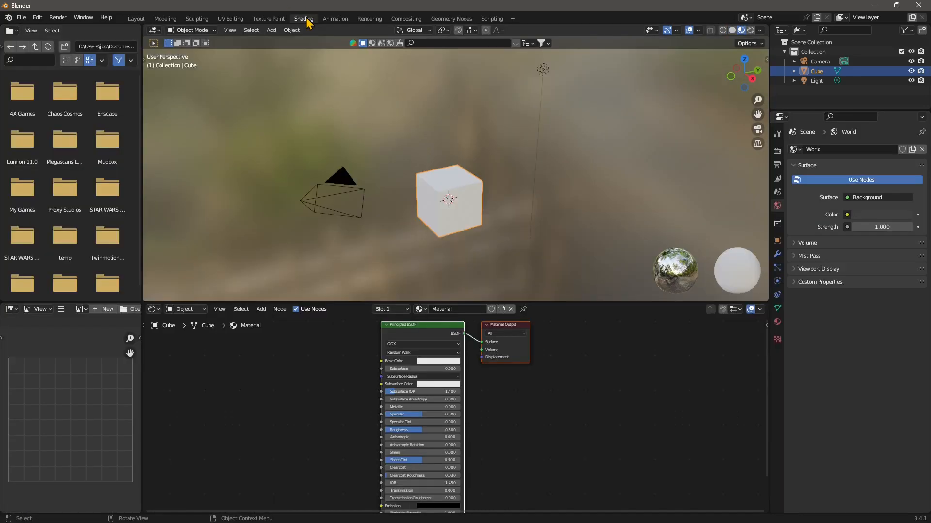
pyautogui.scroll(3, 538, 217)
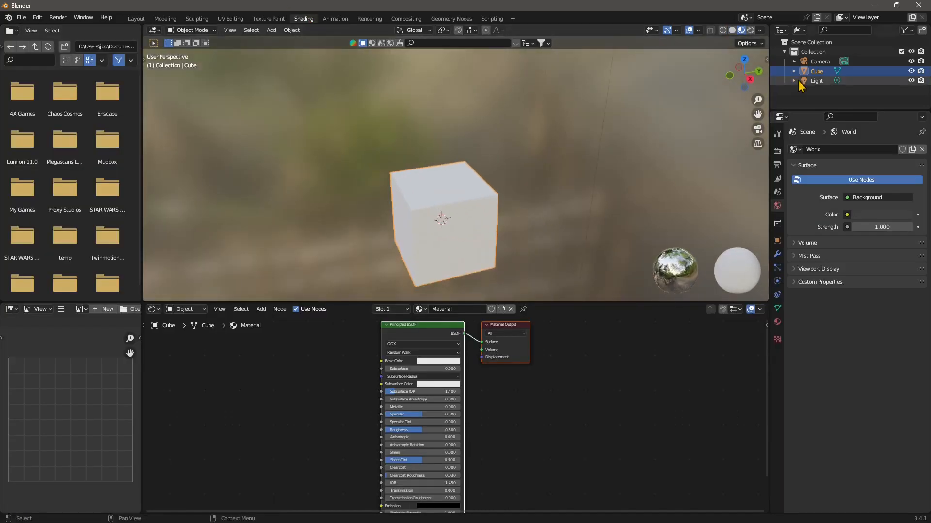
pyautogui.click(765, 61)
pyautogui.click(762, 172)
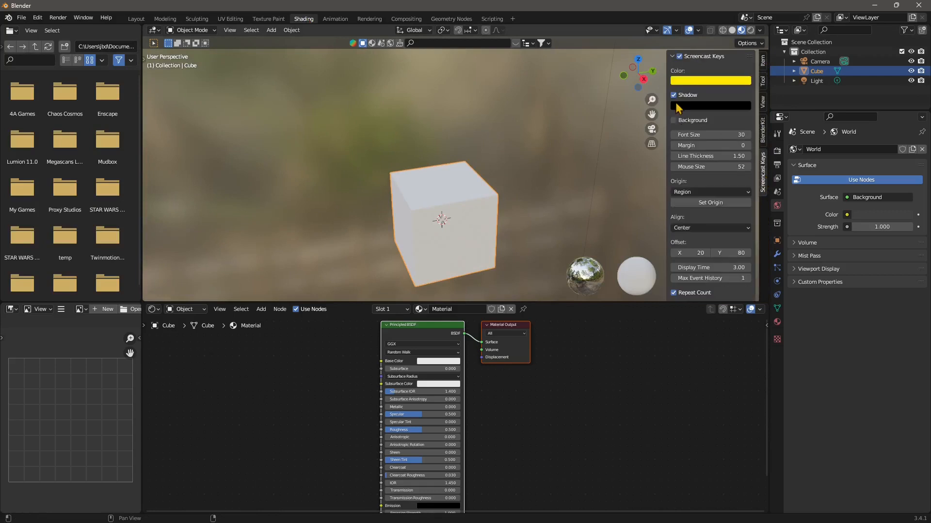
pyautogui.click(679, 56)
pyautogui.press('n')
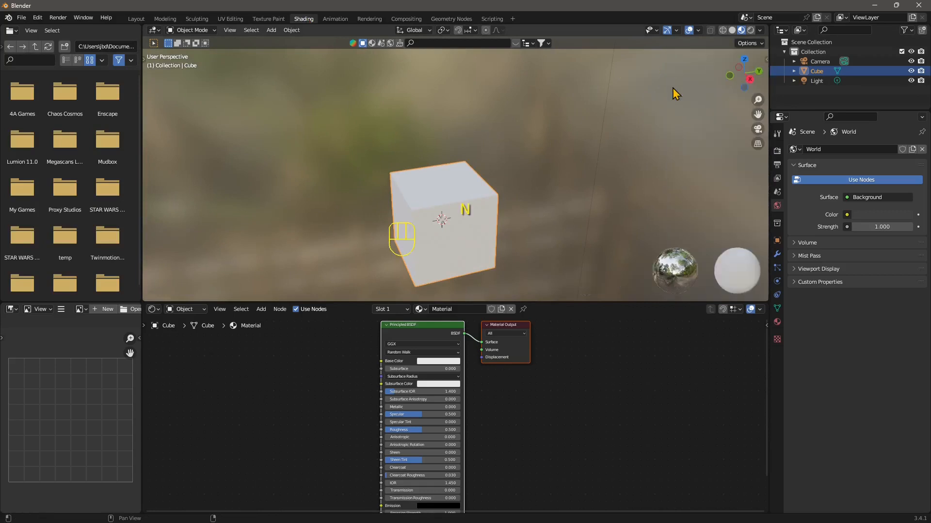
pyautogui.scroll(3, 420, 436)
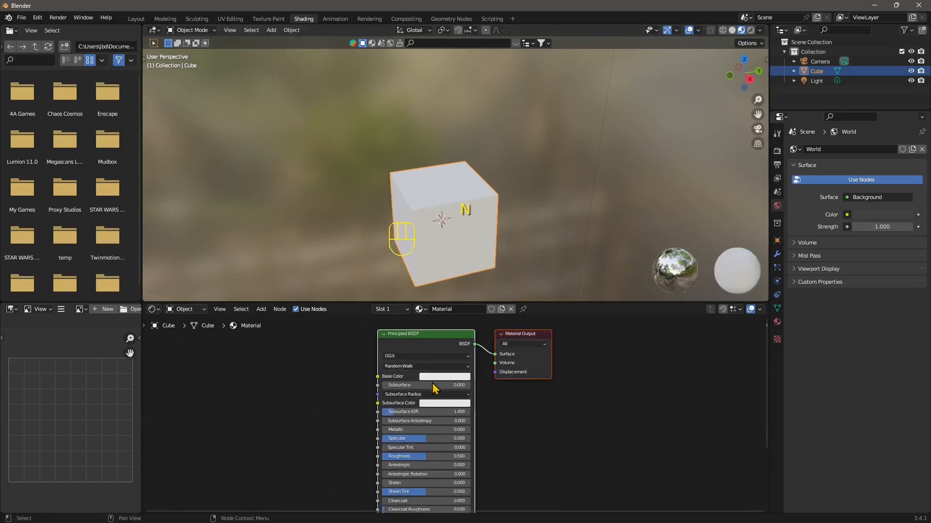
pyautogui.moveTo(407, 281); pyautogui.dragTo(428, 249, button='middle')
pyautogui.moveTo(428, 250); pyautogui.dragTo(453, 242, button='middle')
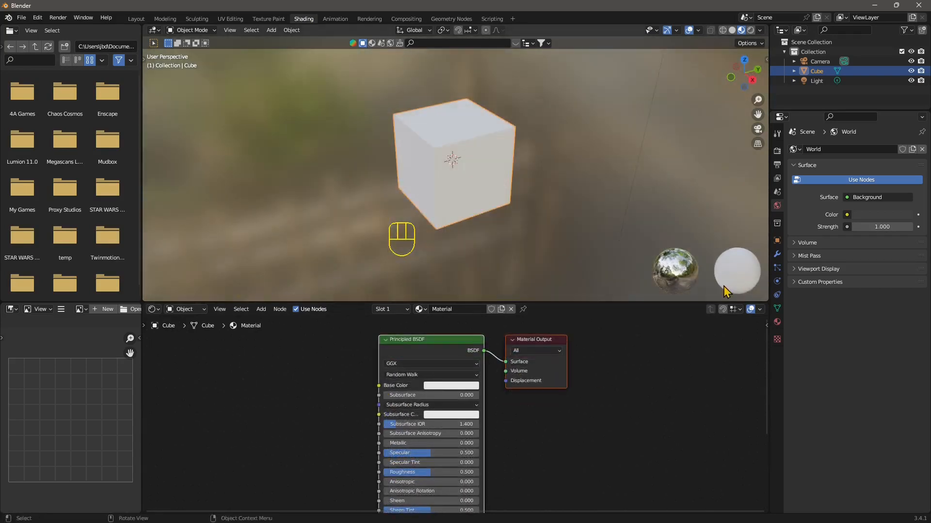
pyautogui.moveTo(328, 406); pyautogui.dragTo(370, 406, button='middle')
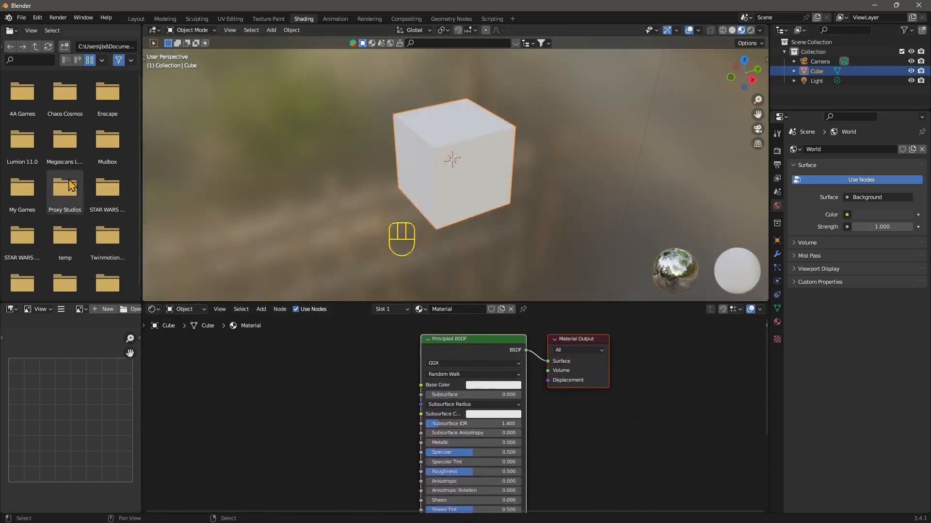
# Open the Preferences window at its Add-ons section
pyautogui.click(37, 18)
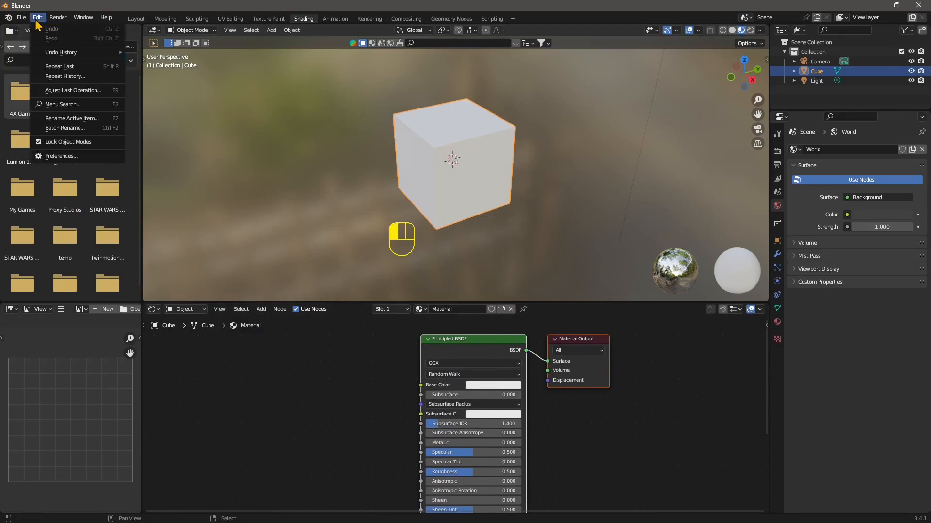
pyautogui.click(54, 156)
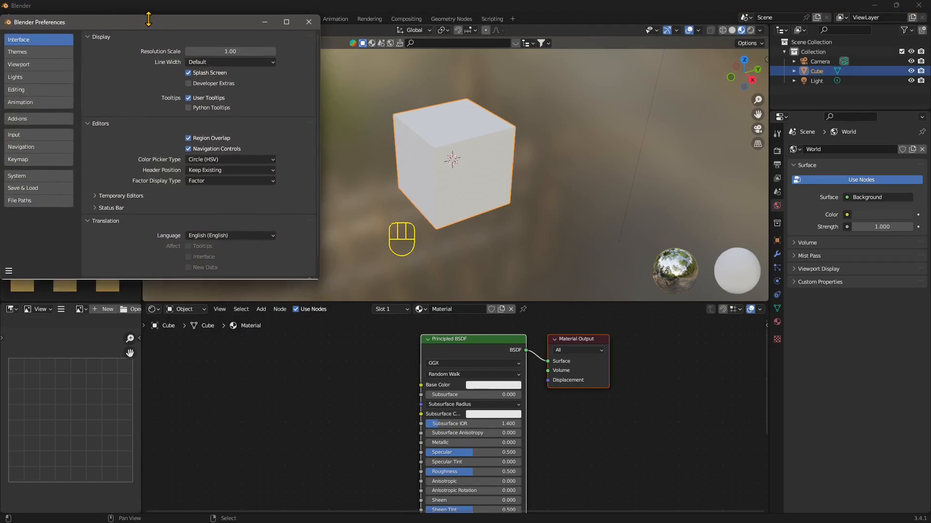
pyautogui.moveTo(148, 23); pyautogui.dragTo(343, 105)
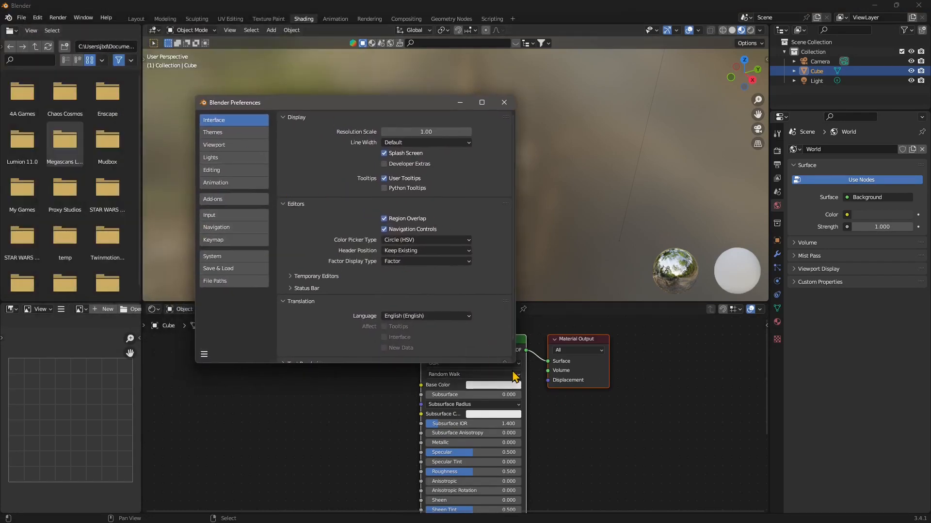
pyautogui.moveTo(512, 363); pyautogui.dragTo(562, 401)
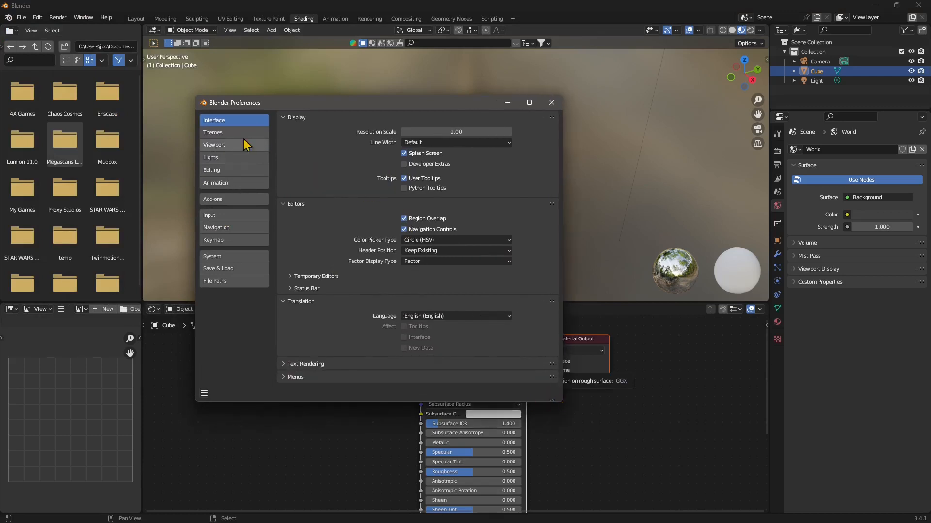
pyautogui.click(222, 200)
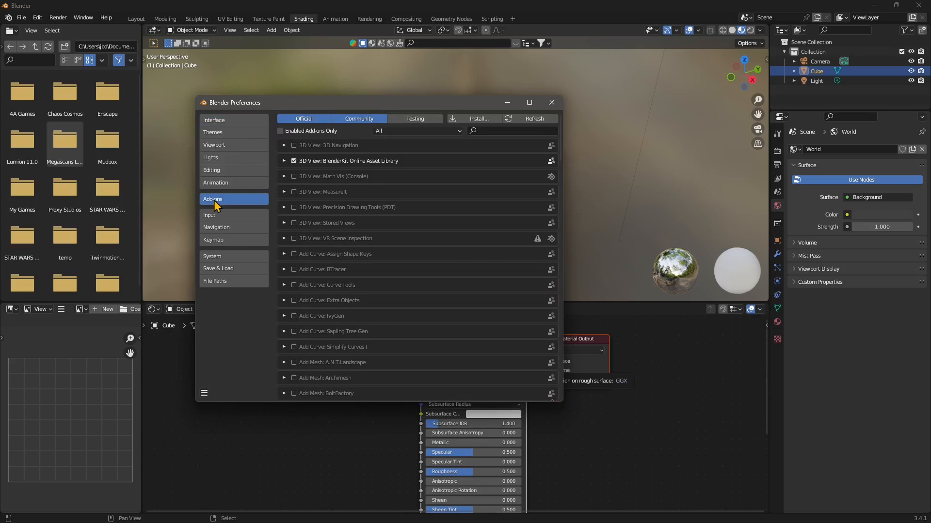
# Search the add-ons for node, enable Node Wrangler and close Preferences
pyautogui.click(492, 130)
pyautogui.write('node')
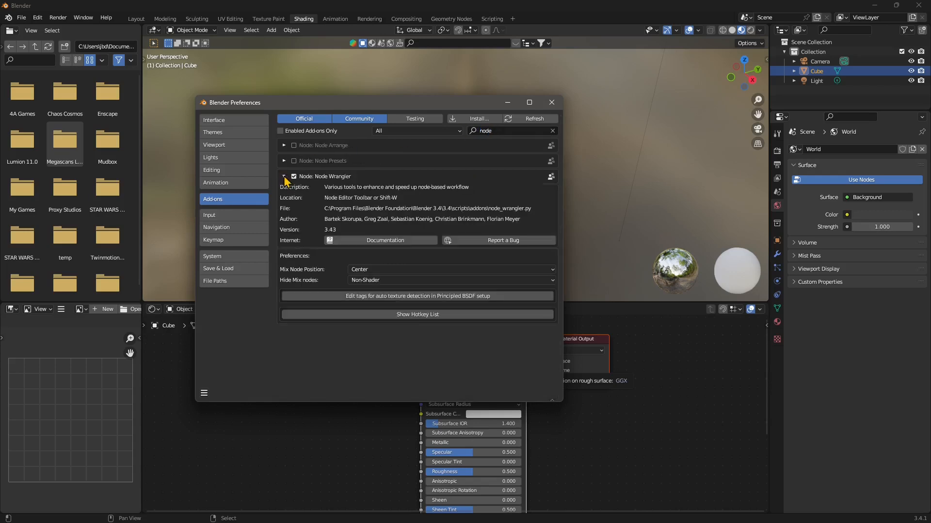
pyautogui.click(284, 177)
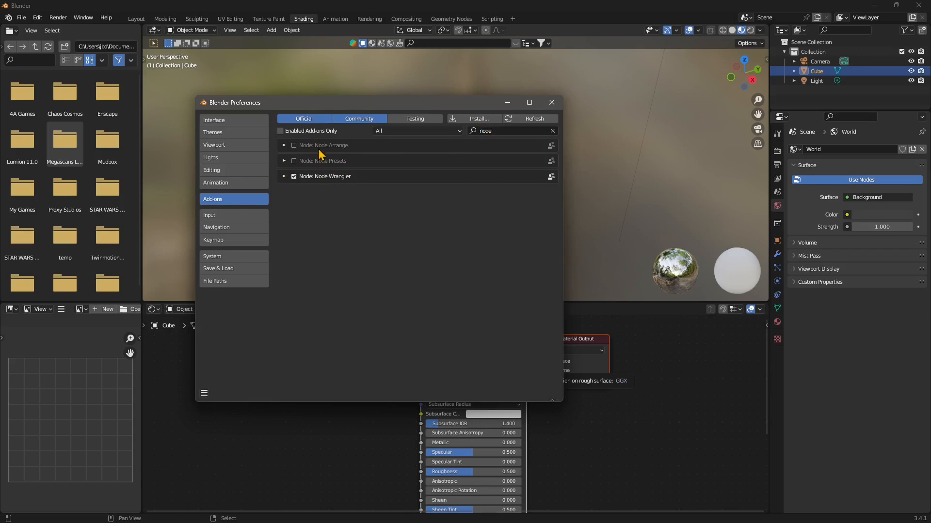
pyautogui.click(294, 177)
pyautogui.click(284, 177)
pyautogui.click(284, 177)
pyautogui.click(552, 102)
# Use Node Wrangler on the Principled BSDF to add an Image Texture with Texture Coordinate and Mapping nodes
pyautogui.moveTo(376, 452); pyautogui.dragTo(447, 457, button='middle')
pyautogui.scroll(-1, 370, 459)
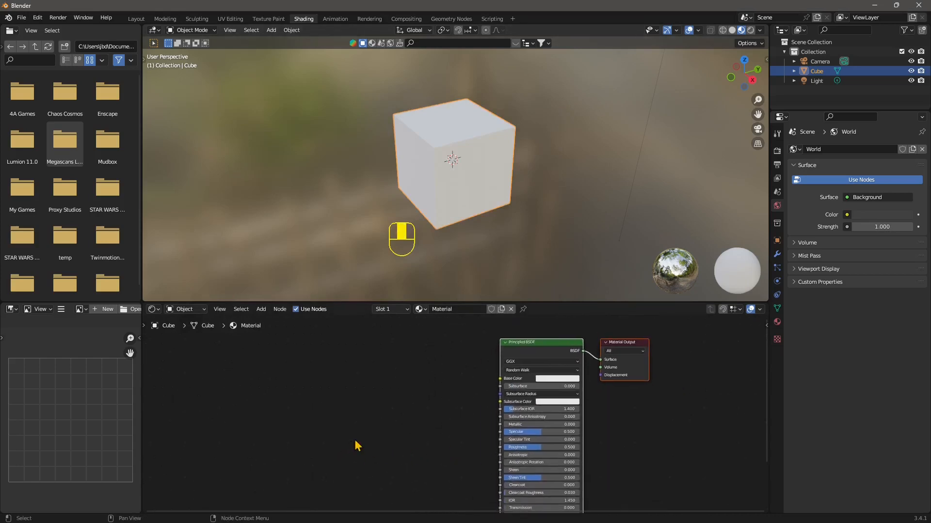
pyautogui.click(341, 384)
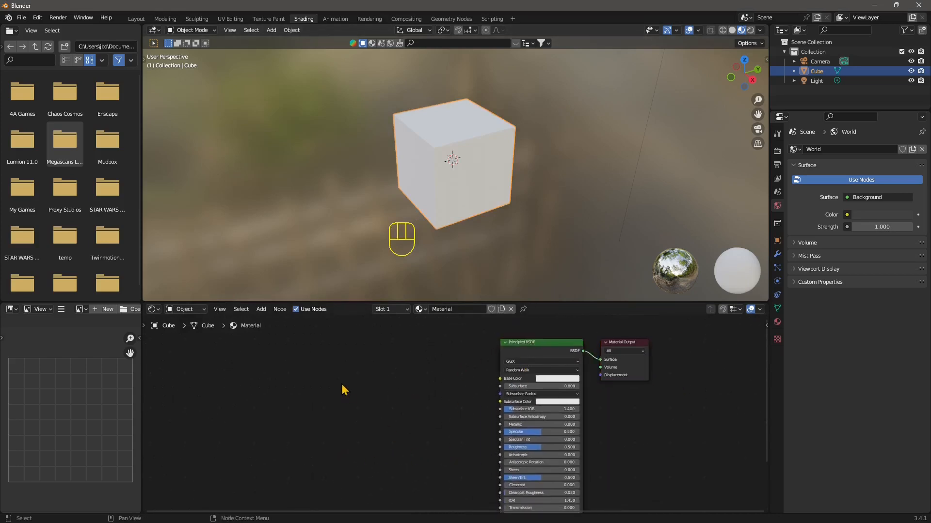
pyautogui.moveTo(299, 432); pyautogui.dragTo(311, 428, button='middle')
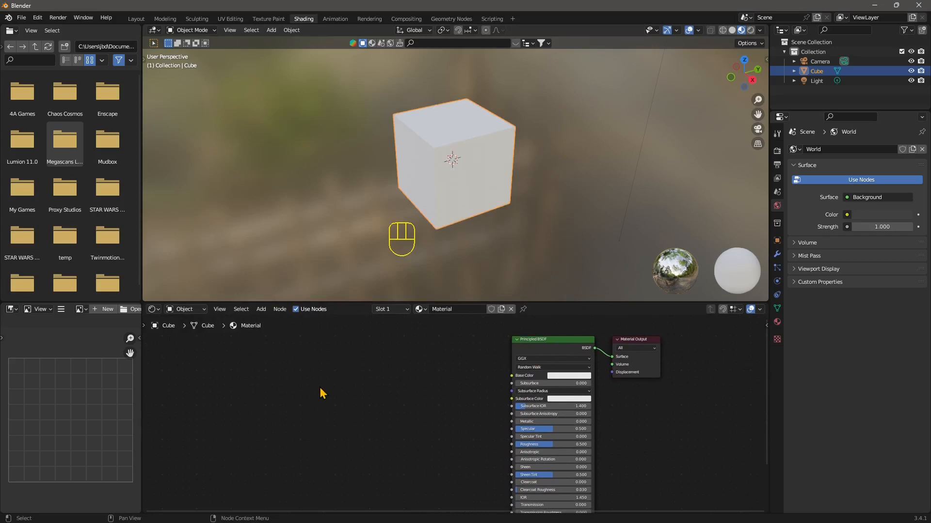
pyautogui.press('ctrl')
pyautogui.hotkey('ctrl', 't')
pyautogui.hotkey('ctrl', 't')
pyautogui.hotkey('ctrl', 't')
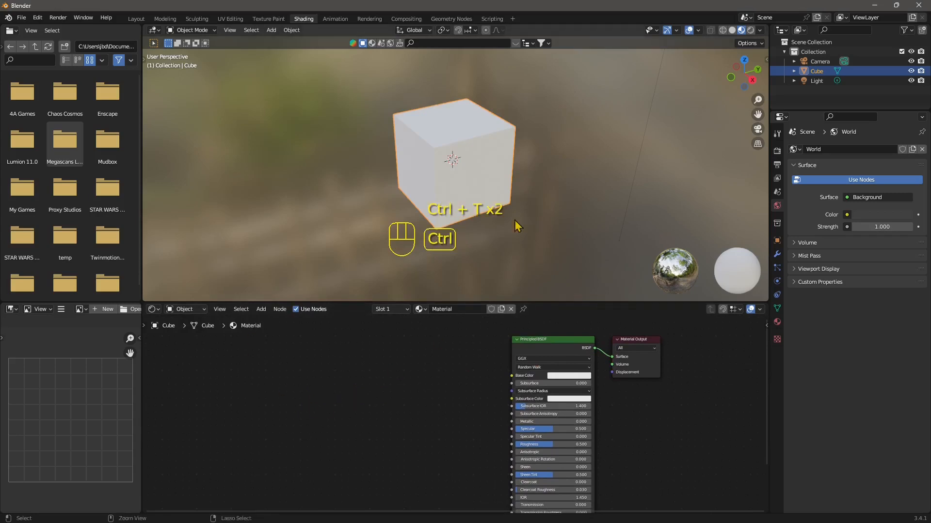
pyautogui.scroll(1, 404, 430)
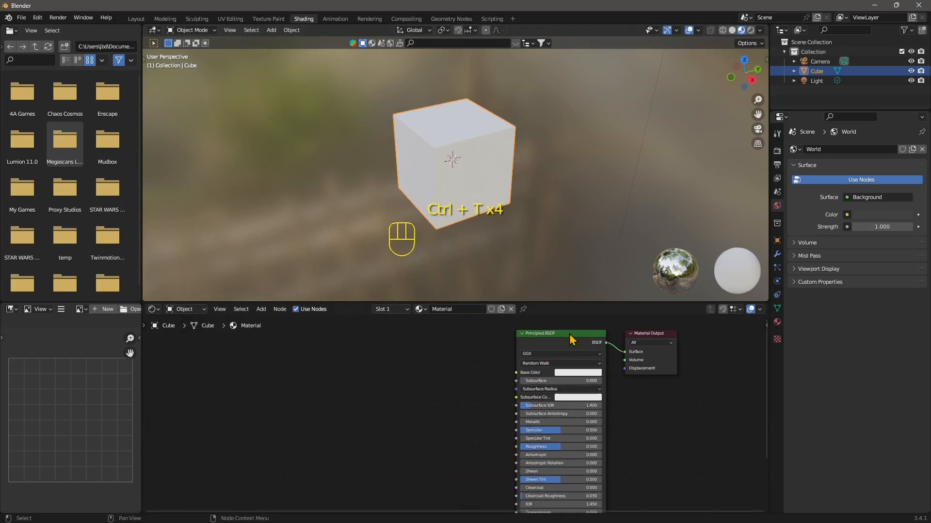
pyautogui.hotkey('ctrl', 't')
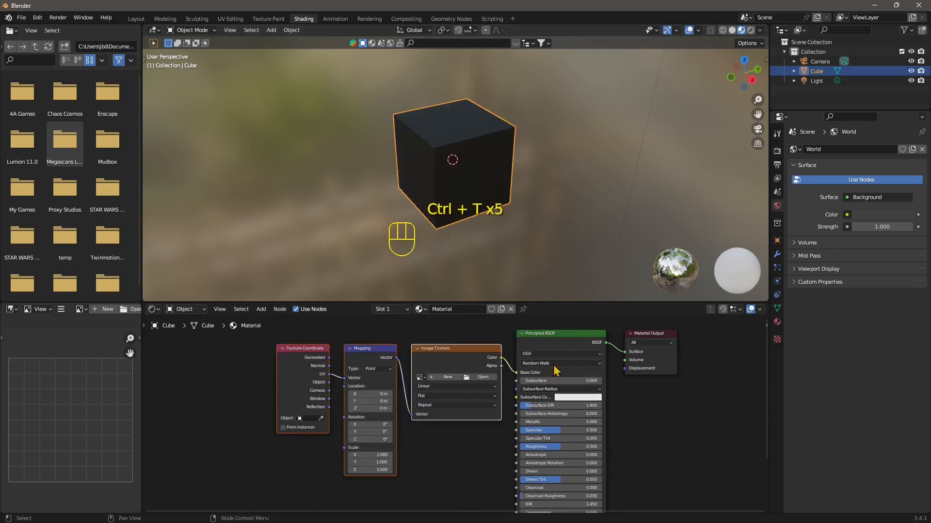
# Rearrange the Texture Coordinate, Mapping and Image Texture nodes to spread them apart
pyautogui.click(571, 334)
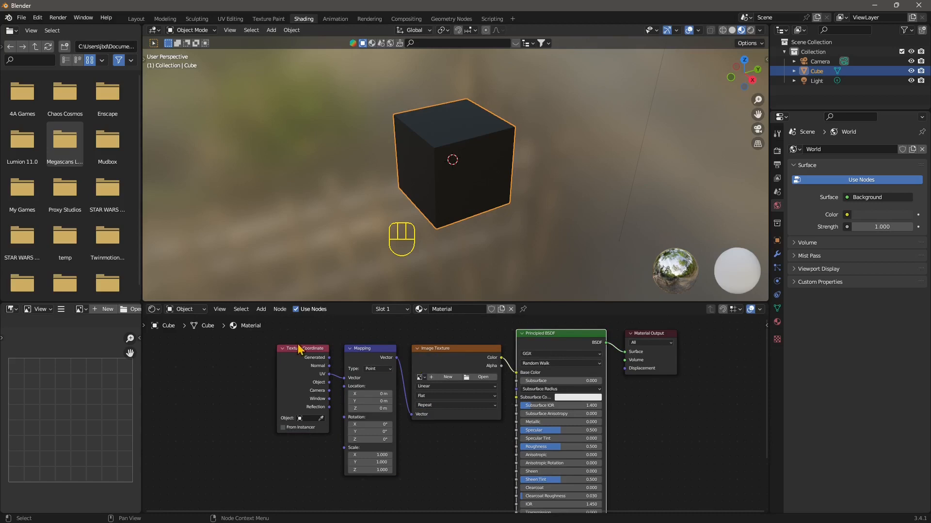
pyautogui.moveTo(302, 349); pyautogui.dragTo(231, 364)
pyautogui.moveTo(347, 369); pyautogui.dragTo(291, 360)
pyautogui.moveTo(454, 349); pyautogui.dragTo(425, 355)
pyautogui.moveTo(228, 363); pyautogui.dragTo(200, 367)
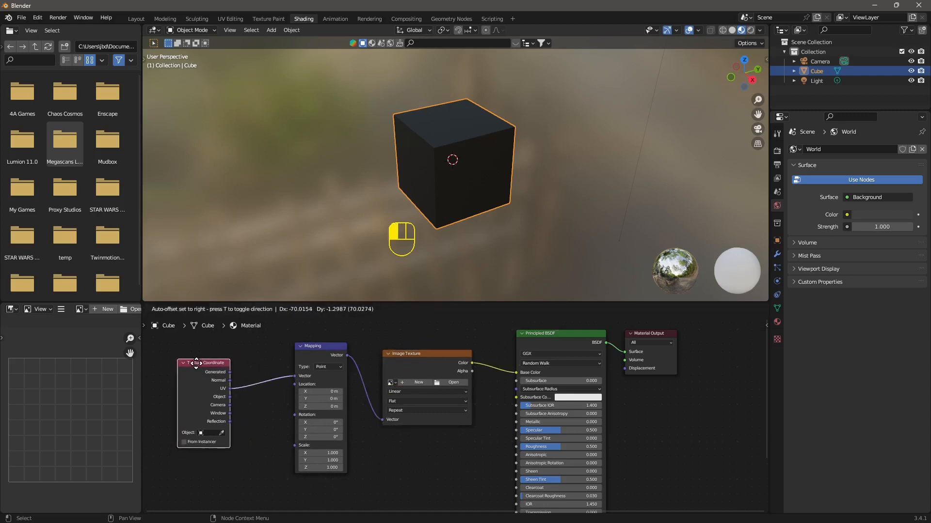
pyautogui.moveTo(318, 349); pyautogui.dragTo(297, 352)
pyautogui.moveTo(422, 361)
pyautogui.mouseDown()
pyautogui.moveTo(388, 357)
pyautogui.moveTo(405, 364)
pyautogui.mouseUp()
pyautogui.scroll(1, 335, 426)
# Open stone_tiles_02_diff_1k.jpg from the Downloads folder in the Image Texture node
pyautogui.click(428, 383)
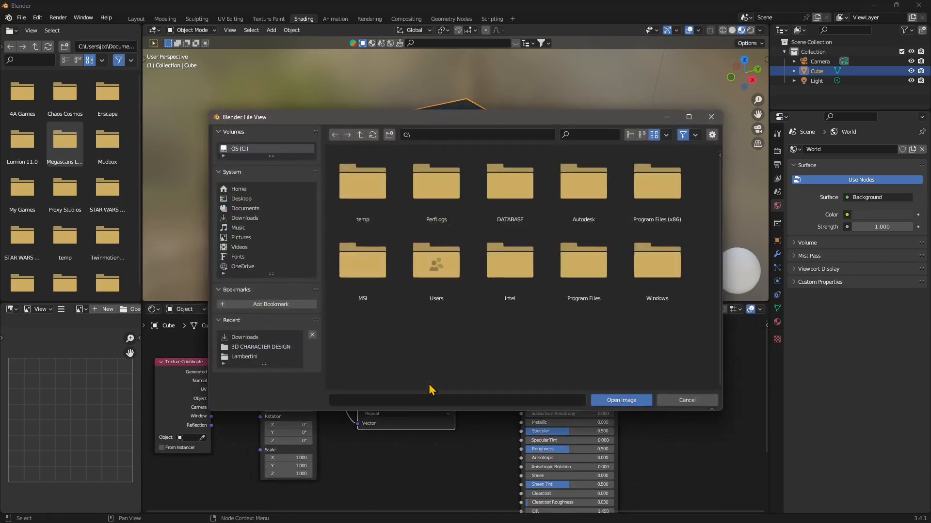
pyautogui.click(245, 218)
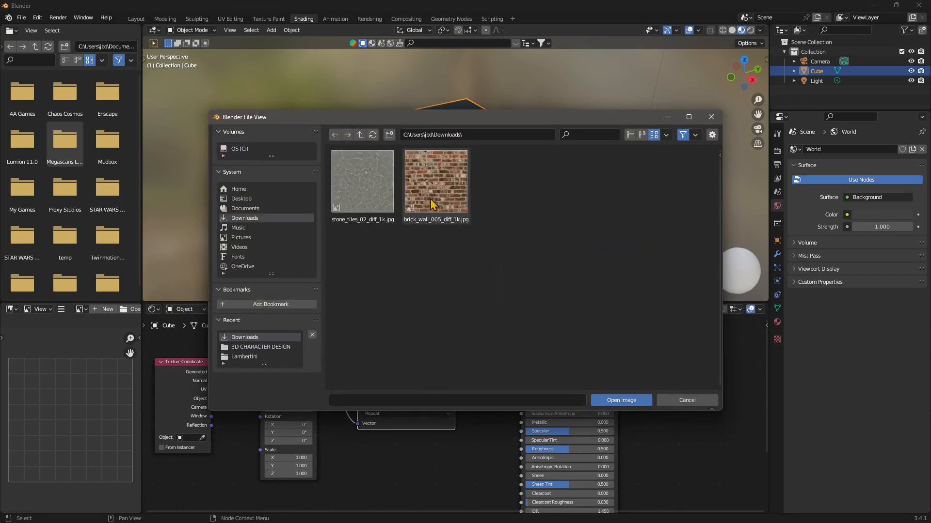
pyautogui.click(393, 204)
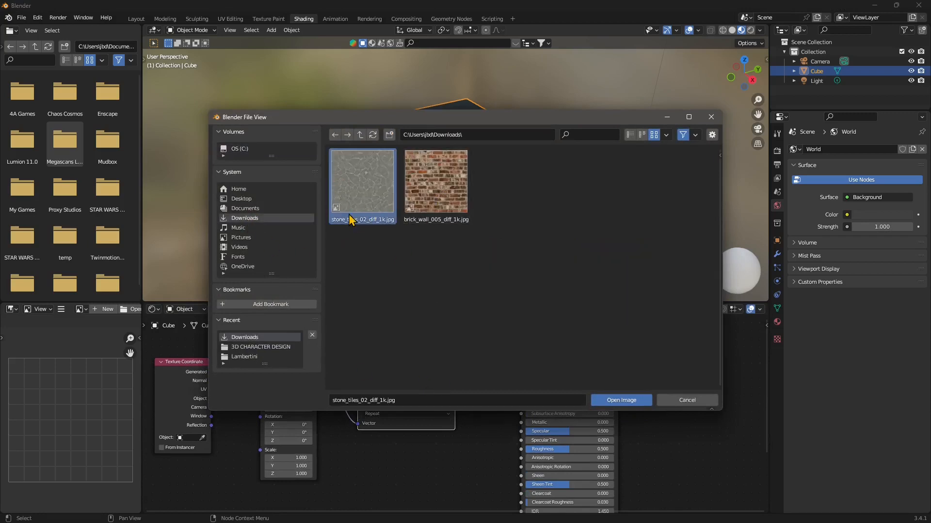
pyautogui.click(607, 404)
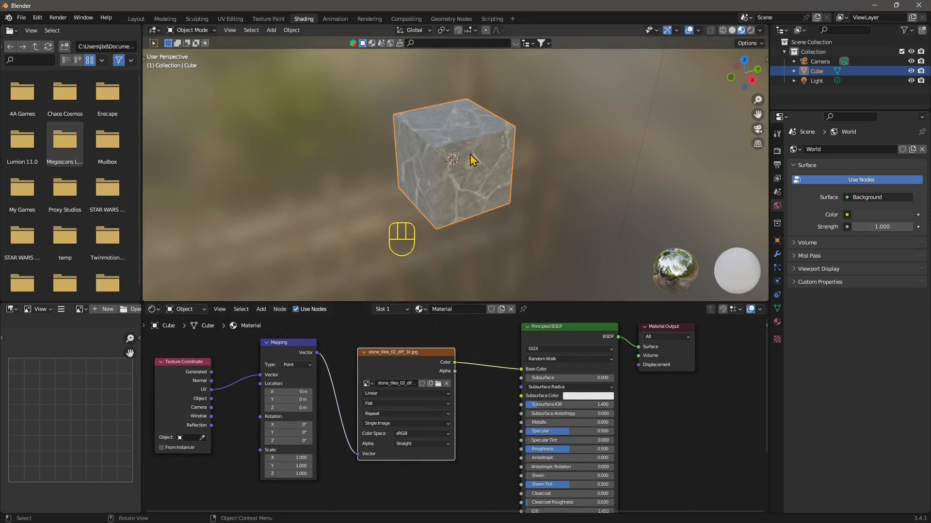
# Reposition the Mapping and stone texture nodes in the node editor
pyautogui.moveTo(469, 158); pyautogui.dragTo(461, 201, button='middle')
pyautogui.moveTo(412, 354)
pyautogui.mouseDown()
pyautogui.moveTo(419, 364)
pyautogui.moveTo(418, 344)
pyautogui.mouseUp()
pyautogui.click(292, 341)
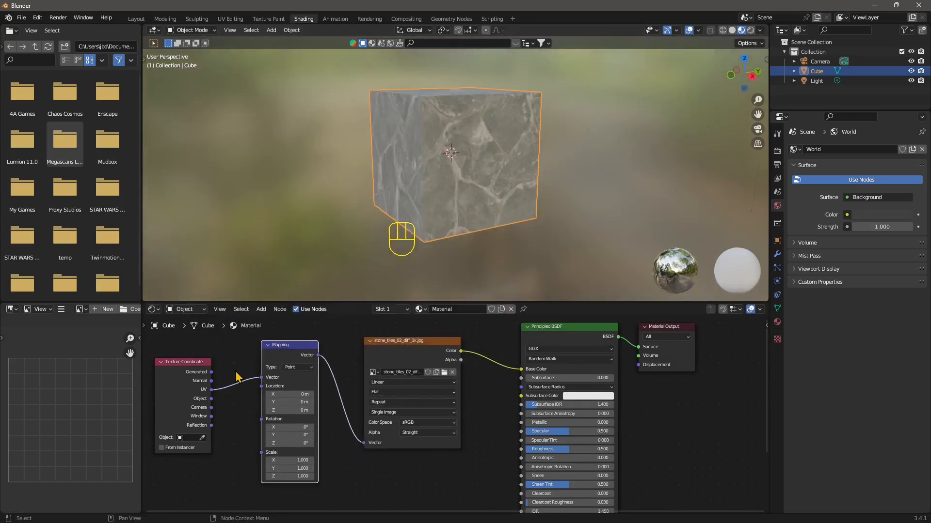
pyautogui.moveTo(280, 353); pyautogui.dragTo(391, 334, button='middle')
pyautogui.scroll(1, 330, 364)
pyautogui.moveTo(292, 343); pyautogui.dragTo(291, 354)
pyautogui.moveTo(369, 405); pyautogui.dragTo(303, 415, button='middle')
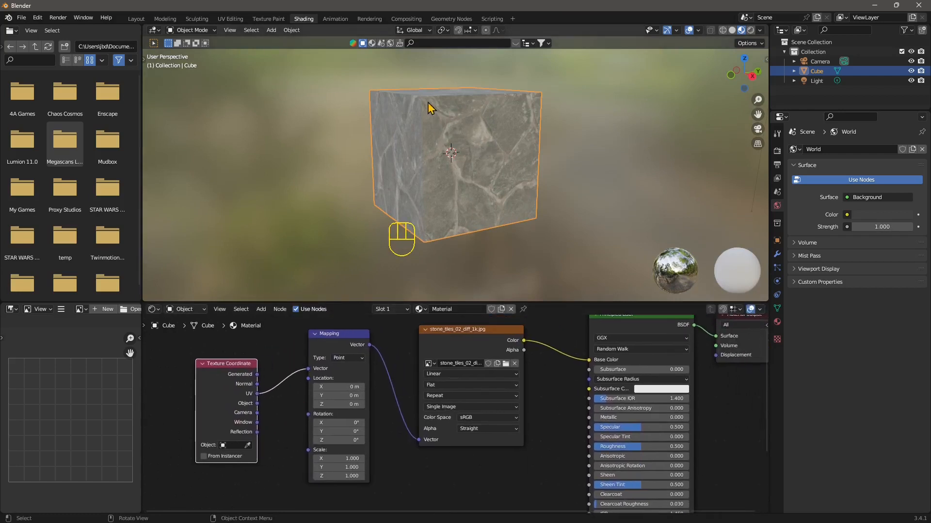
pyautogui.moveTo(411, 188); pyautogui.dragTo(461, 189, button='middle')
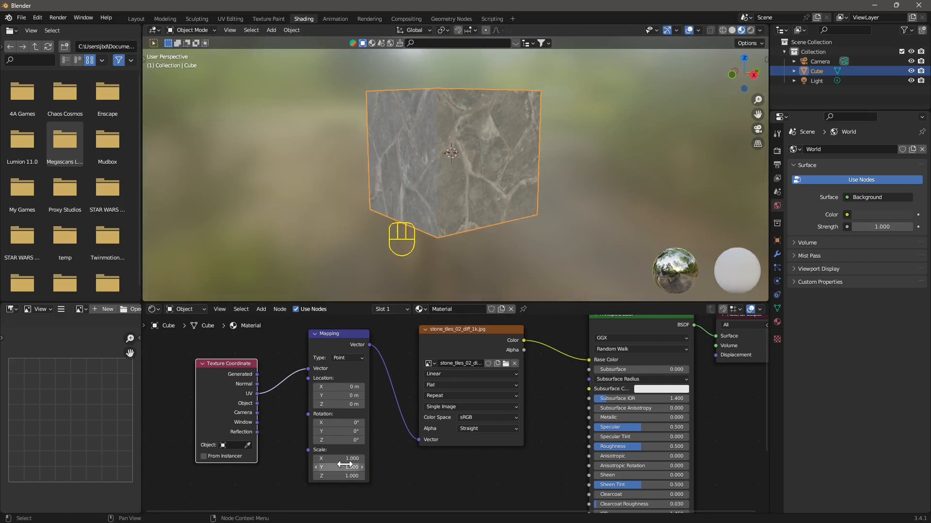
# Experiment with the Mapping node's rotation and location values, then reset them all to 0
pyautogui.moveTo(339, 439)
pyautogui.mouseDown()
pyautogui.moveTo(387, 440)
pyautogui.moveTo(337, 432)
pyautogui.mouseUp()
pyautogui.click(337, 441)
pyautogui.write('0')
pyautogui.press('Return')
pyautogui.click(338, 432)
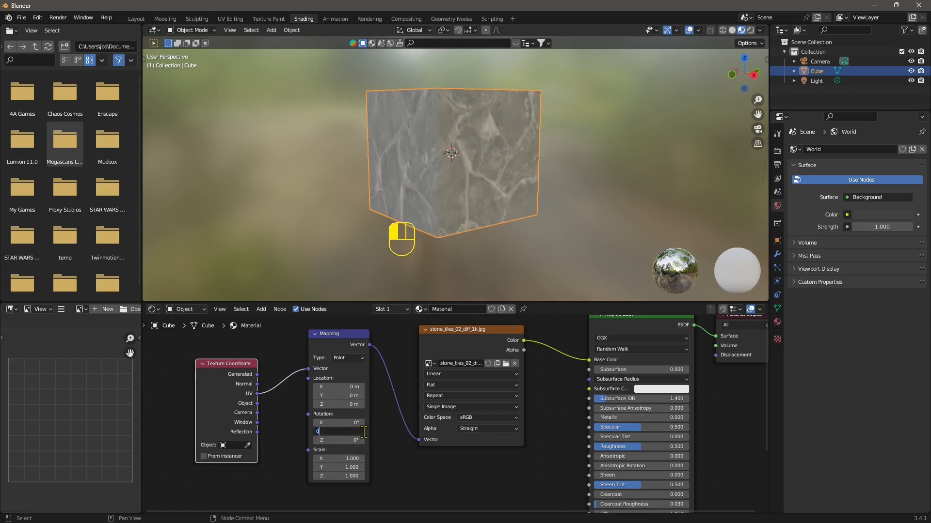
pyautogui.moveTo(339, 387); pyautogui.dragTo(366, 407)
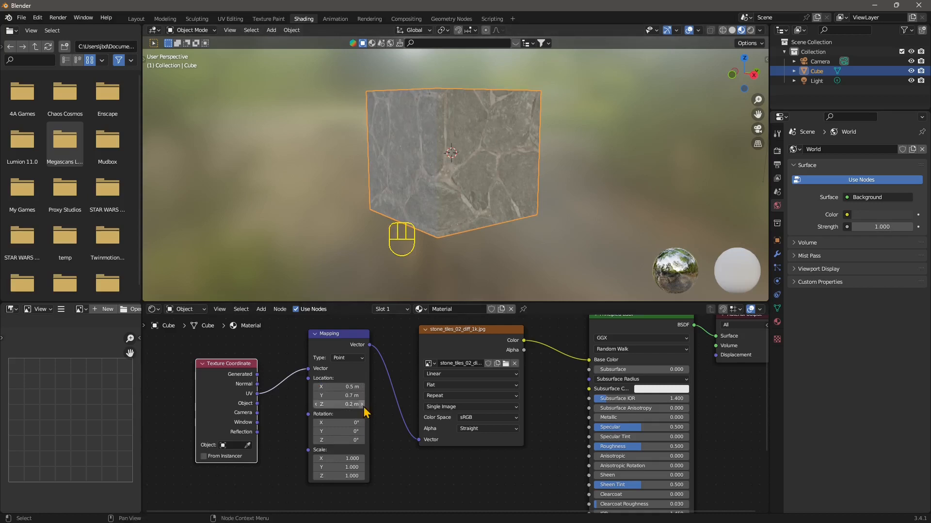
pyautogui.click(315, 396)
pyautogui.click(315, 396)
pyautogui.click(315, 396)
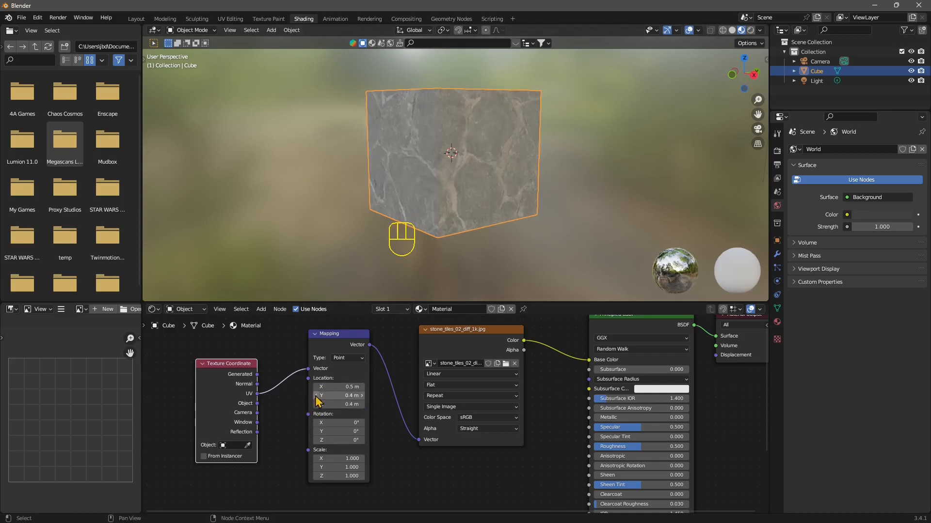
pyautogui.click(352, 406)
pyautogui.write('0')
pyautogui.press('Return')
pyautogui.click(348, 395)
pyautogui.write('0')
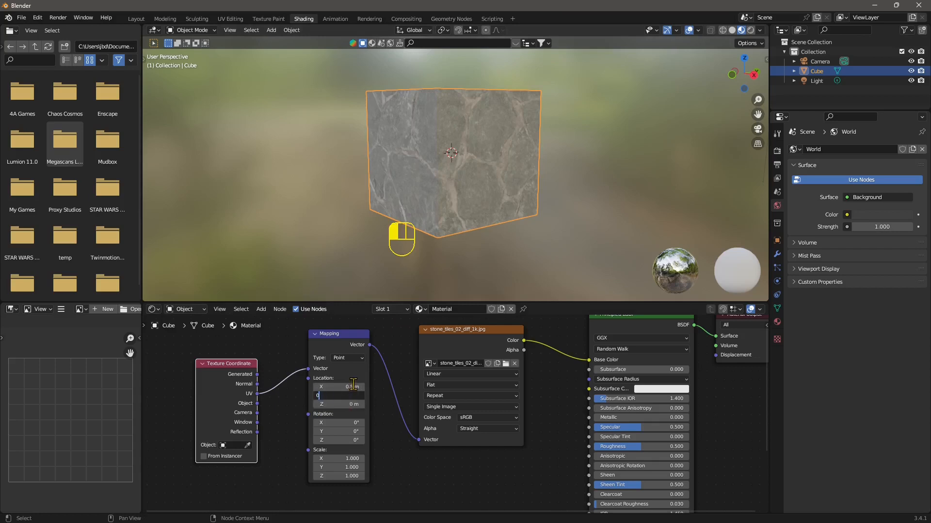
pyautogui.press('Return')
pyautogui.click(348, 387)
pyautogui.write('0')
pyautogui.press('Return')
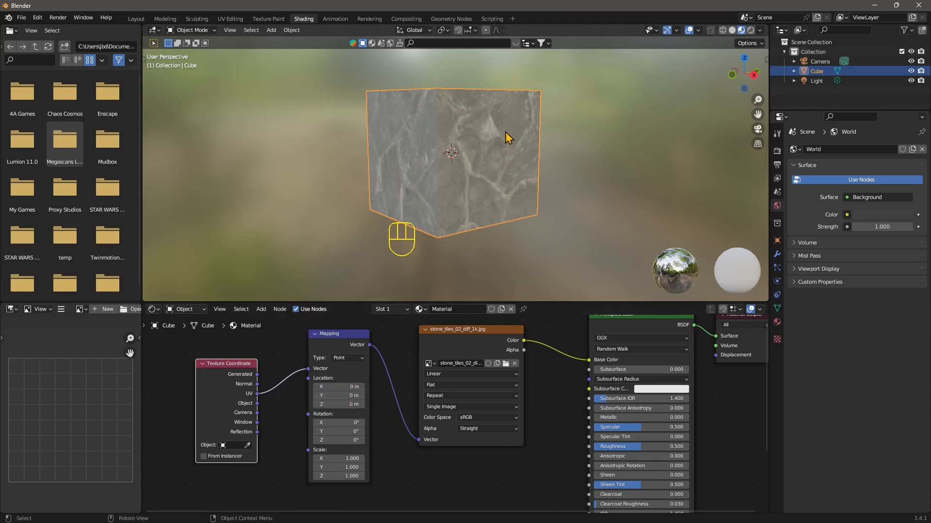
# Set the Mapping scale to 0.5 on X, Y and Z
pyautogui.click(339, 458)
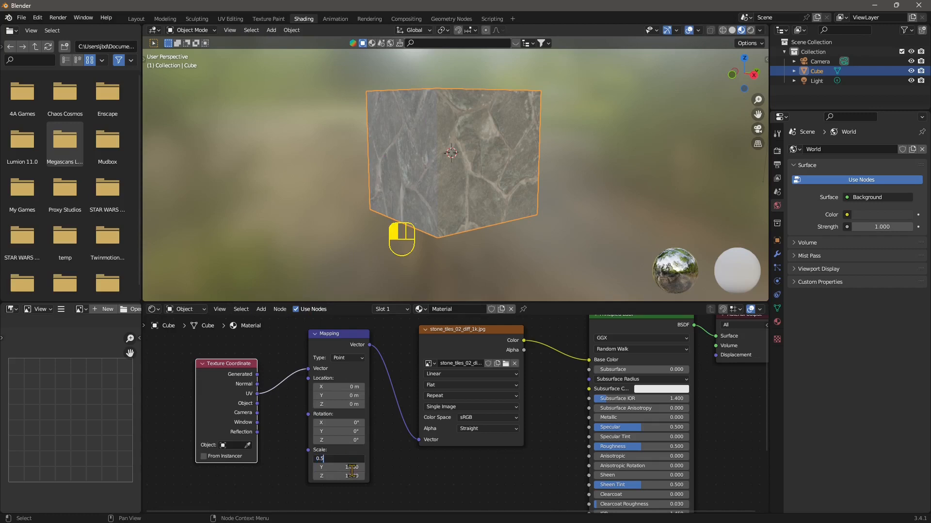
pyautogui.click(345, 468)
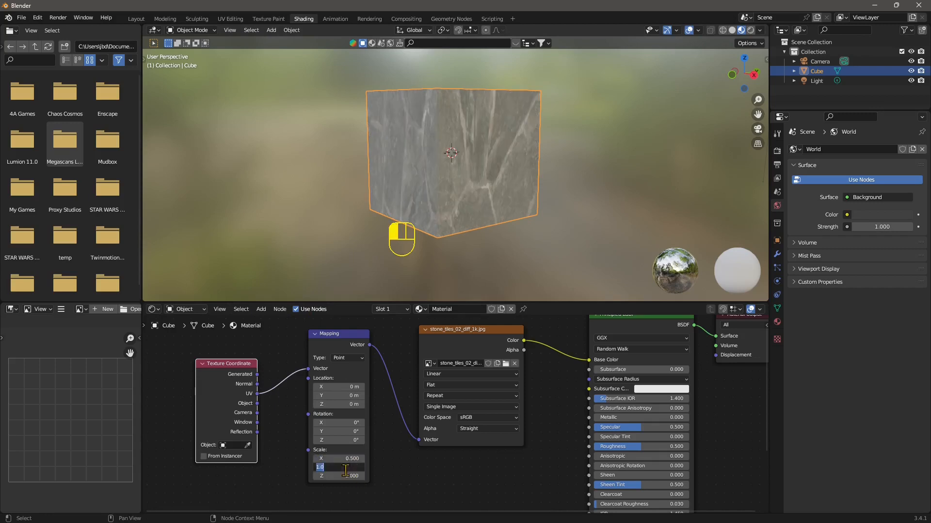
pyautogui.press('Return')
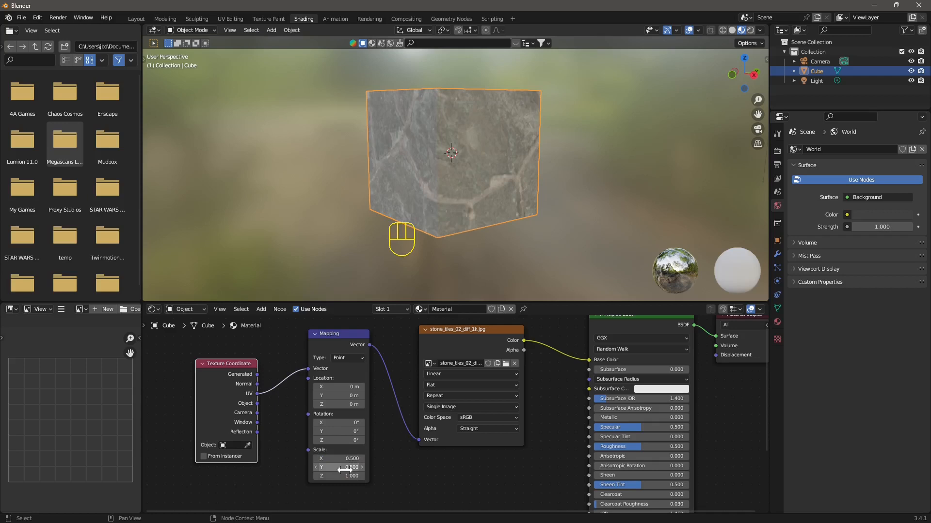
pyautogui.click(344, 475)
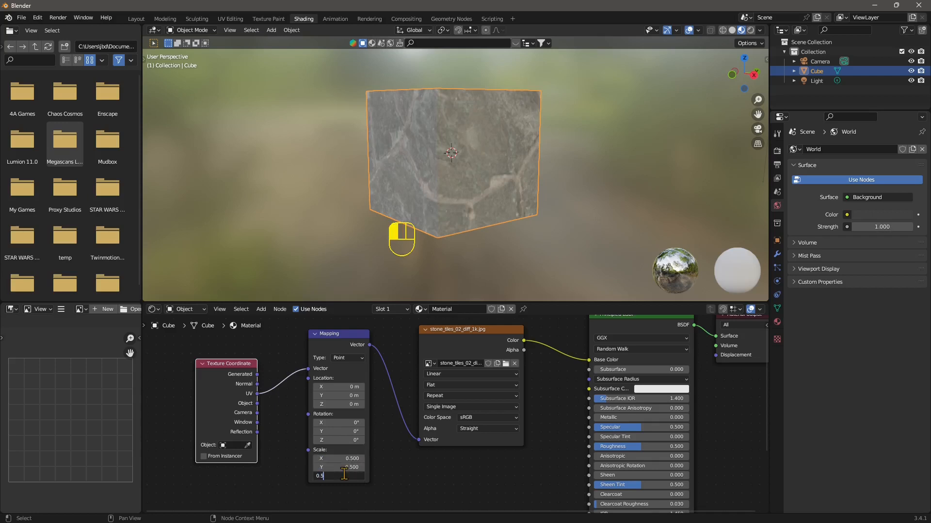
pyautogui.press('Return')
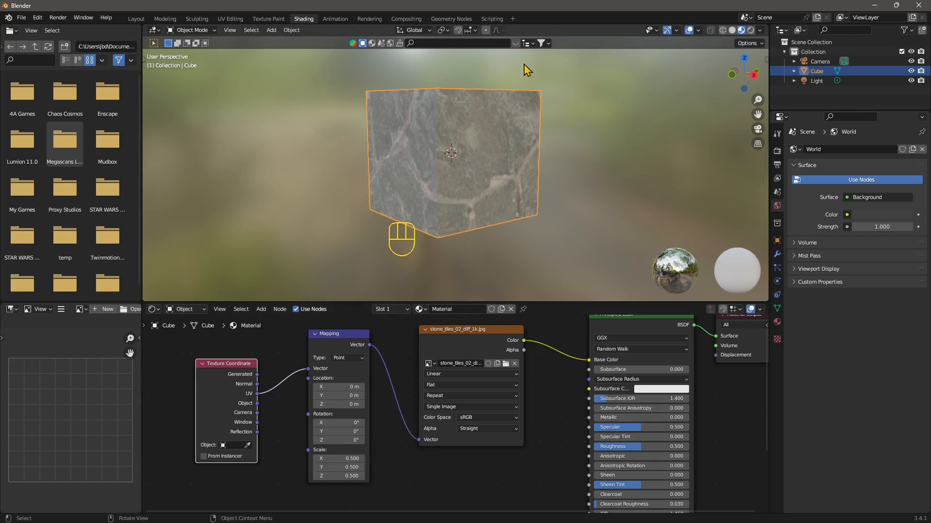
# Set the Mapping scale to 2 on all three axes
pyautogui.moveTo(339, 458); pyautogui.dragTo(355, 475)
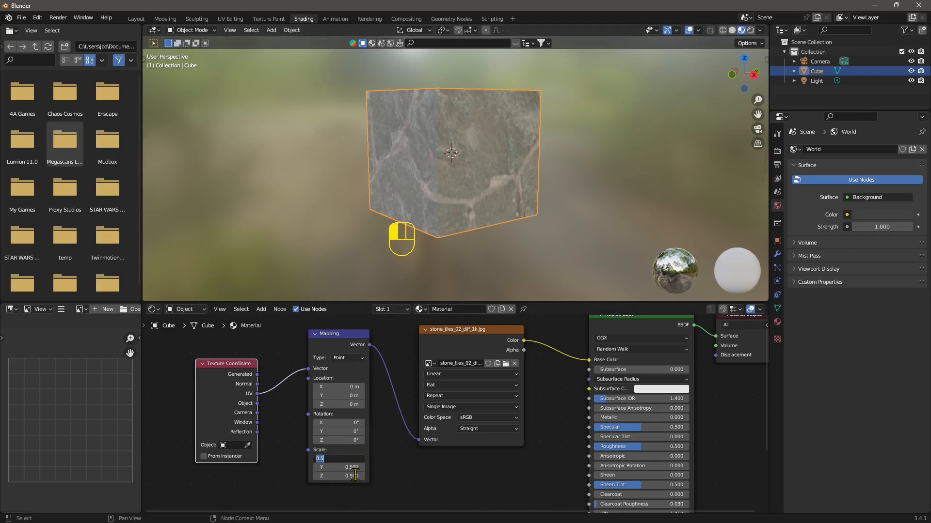
pyautogui.write('2')
pyautogui.press('Tab')
pyautogui.write('2')
pyautogui.press('Tab')
pyautogui.write('2')
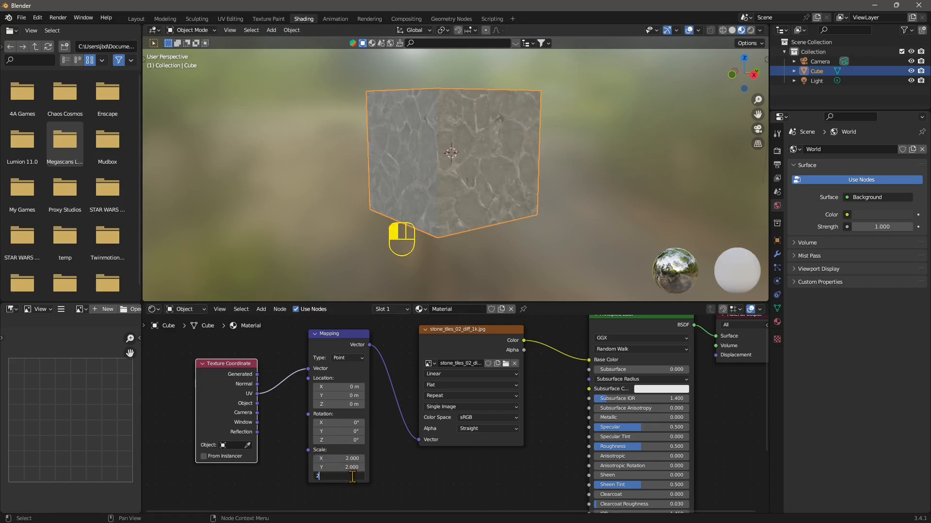
pyautogui.press('Return')
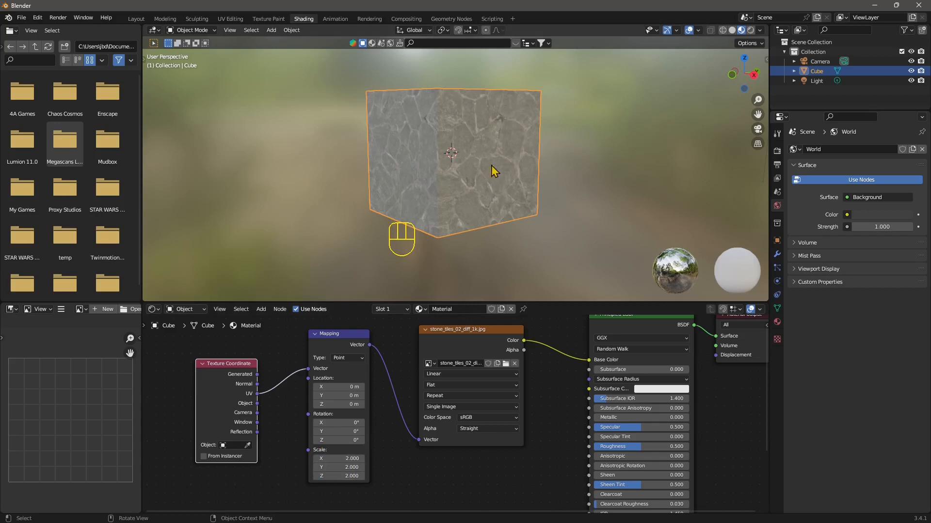
# Set the Mapping scale to 4 on all three axes
pyautogui.moveTo(338, 458); pyautogui.dragTo(338, 464)
pyautogui.write('4')
pyautogui.press('Tab')
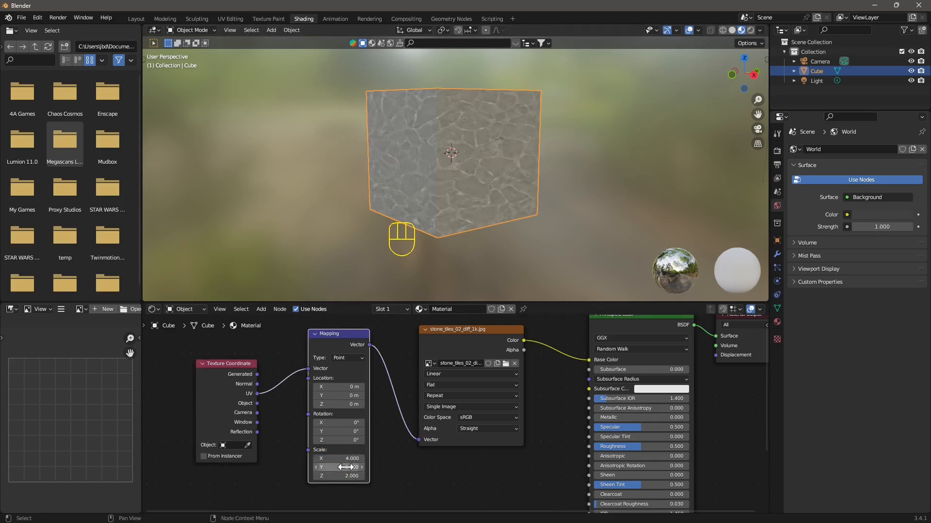
pyautogui.write('4')
pyautogui.press('Tab')
pyautogui.write('4')
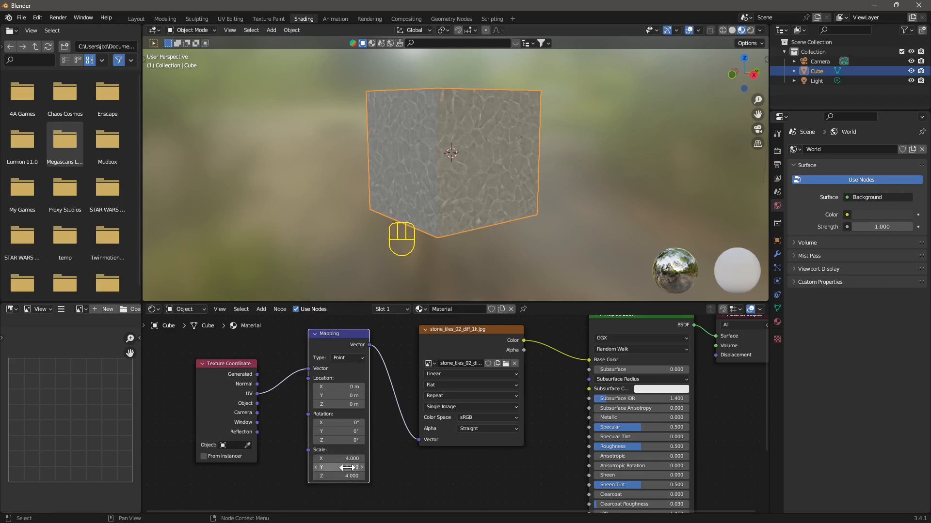
pyautogui.press('Return')
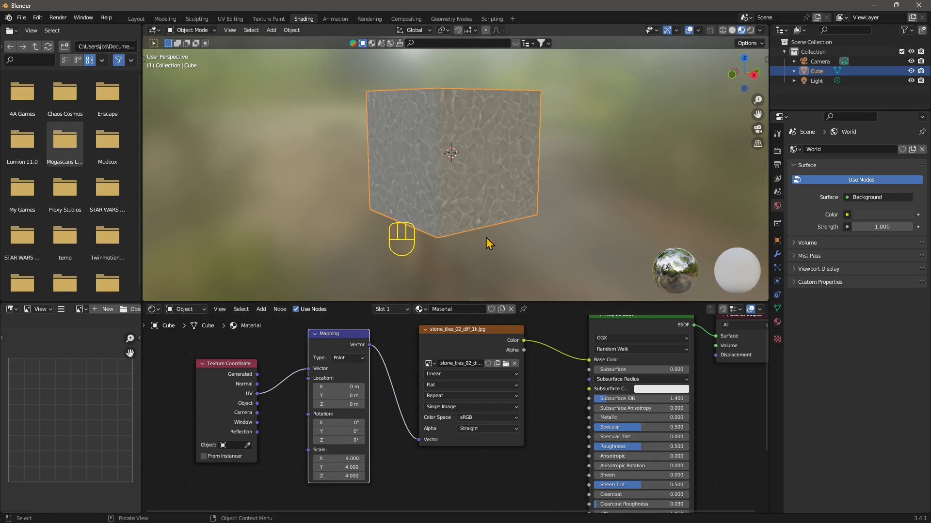
# Set the Mapping scale back to 2 on X, Y and Z
pyautogui.click(350, 459)
pyautogui.write('2')
pyautogui.press('Tab')
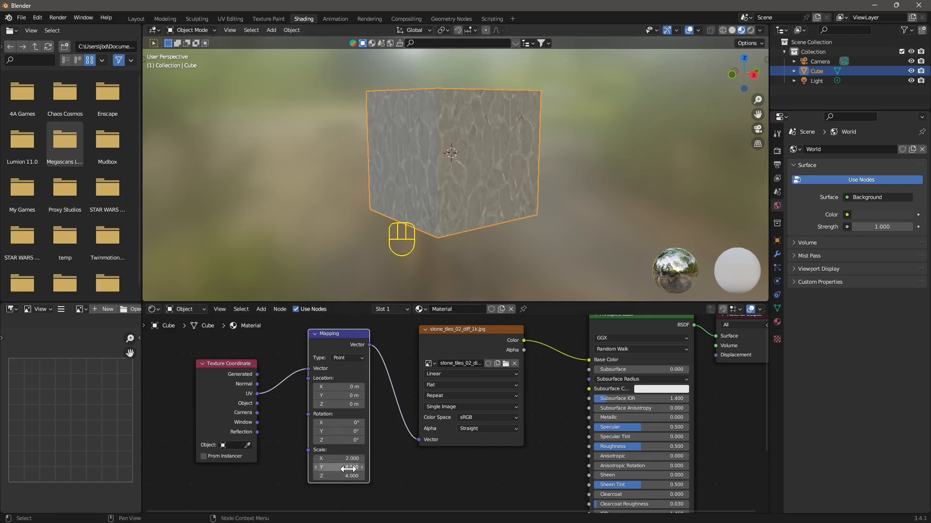
pyautogui.write('2')
pyautogui.press('Tab')
pyautogui.write('2')
pyautogui.press('Return')
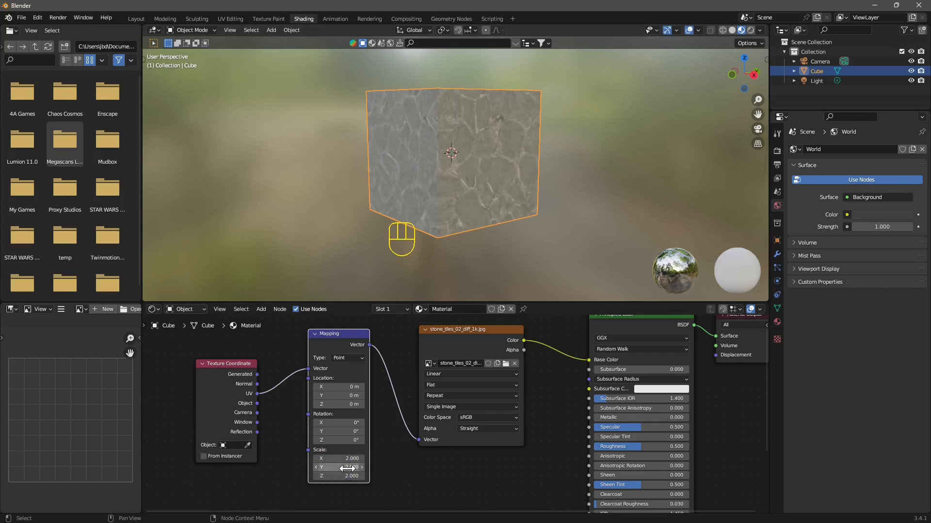
# Drag brick_wall_005_diff_1k from the Downloads folder into the node editor as a new image texture node
pyautogui.scroll(-3, 417, 378)
pyautogui.scroll(-1, 430, 380)
pyautogui.moveTo(448, 383); pyautogui.dragTo(485, 389, button='middle')
pyautogui.moveTo(351, 382); pyautogui.dragTo(302, 345)
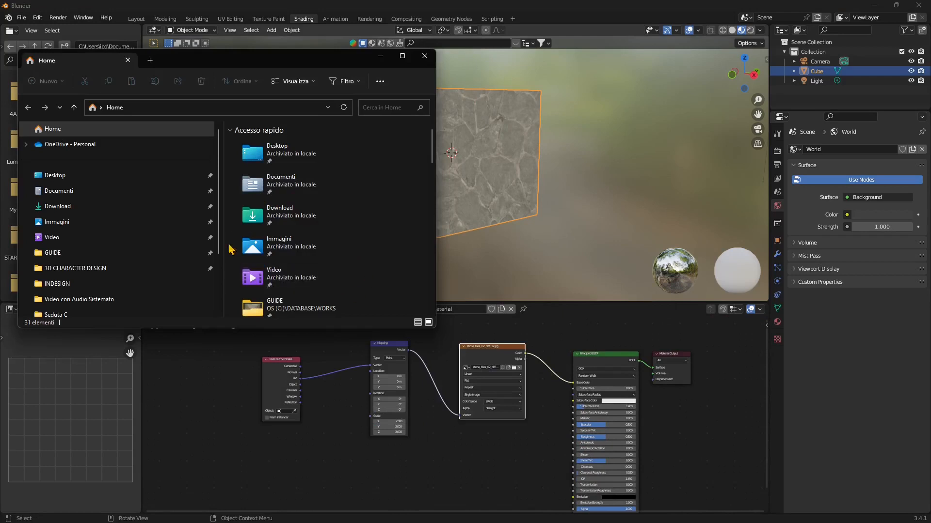
pyautogui.click(61, 211)
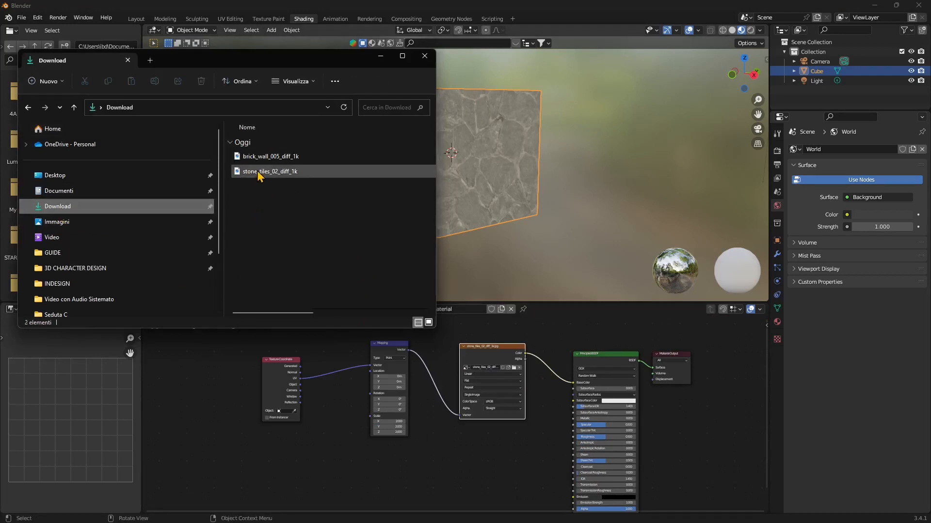
pyautogui.click(262, 157)
pyautogui.moveTo(455, 465); pyautogui.dragTo(480, 457)
pyautogui.scroll(-2, 473, 456)
pyautogui.moveTo(475, 462); pyautogui.dragTo(402, 425, button='middle')
pyautogui.scroll(2, 349, 447)
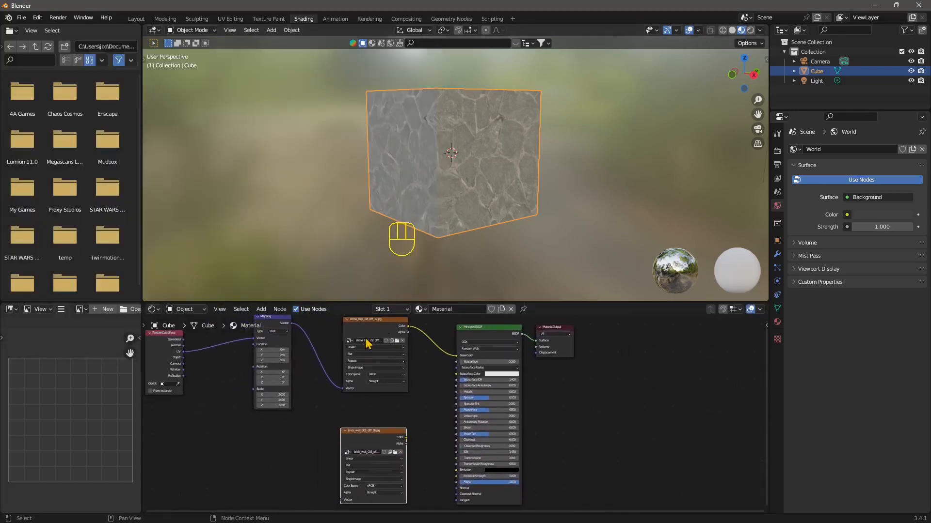
# Connect the brick texture's Color output to the Principled BSDF Base Color
pyautogui.moveTo(410, 442); pyautogui.dragTo(456, 356)
pyautogui.scroll(-2, 530, 445)
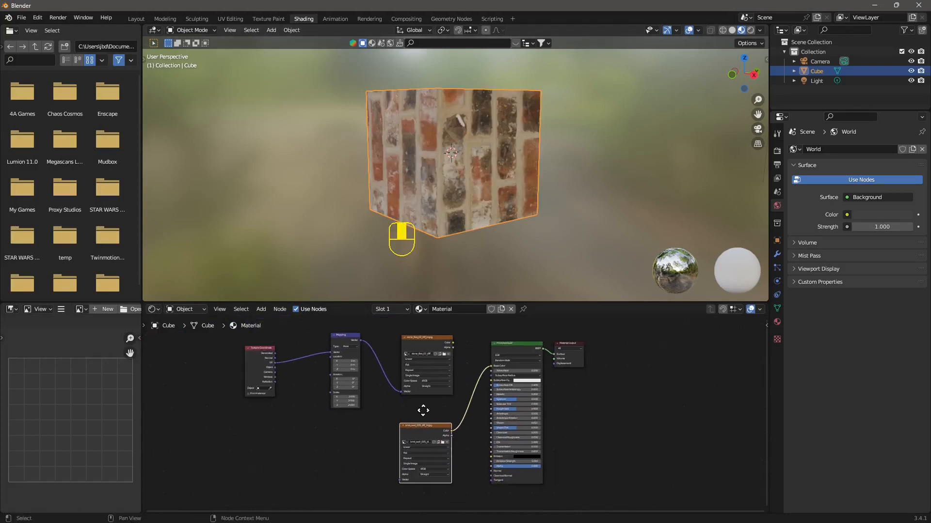
pyautogui.moveTo(424, 409); pyautogui.dragTo(486, 410, button='middle')
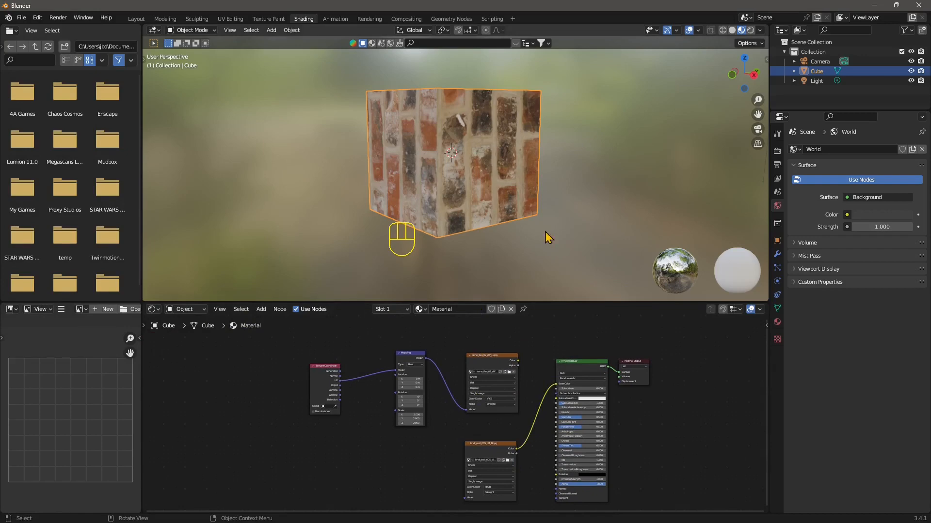
pyautogui.moveTo(548, 238); pyautogui.dragTo(488, 195, button='middle')
pyautogui.moveTo(386, 206); pyautogui.dragTo(429, 224, button='middle')
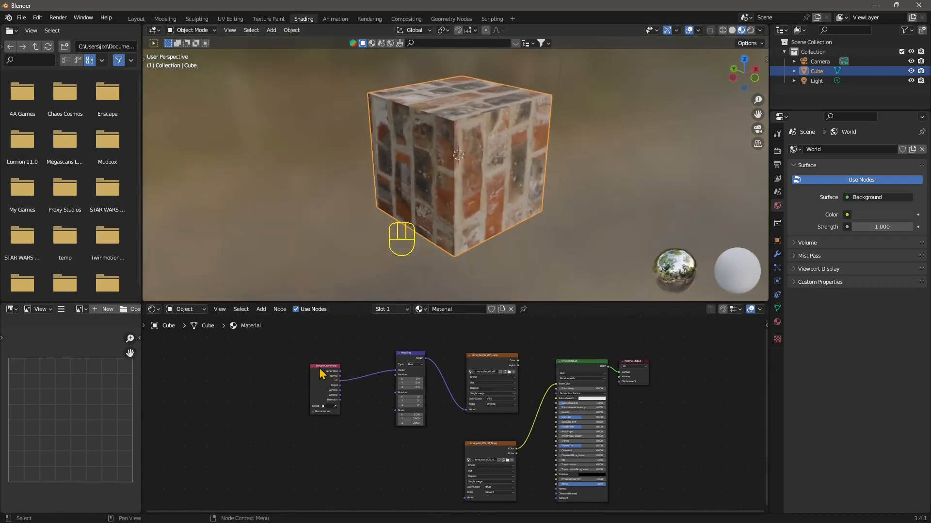
# Move the Texture Coordinate, Mapping and stone texture nodes to rearrange the layout
pyautogui.moveTo(318, 368); pyautogui.dragTo(284, 363)
pyautogui.moveTo(419, 353); pyautogui.dragTo(385, 343)
pyautogui.click(471, 358)
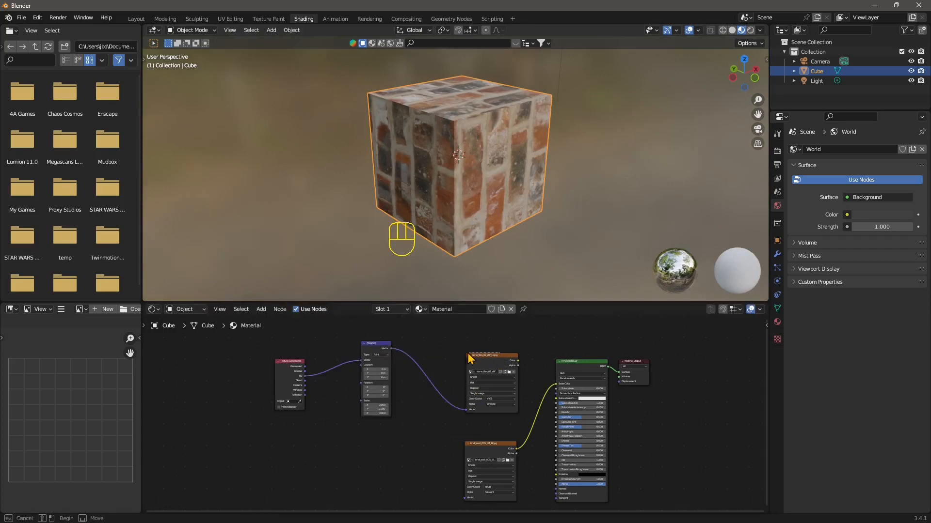
pyautogui.moveTo(470, 359); pyautogui.dragTo(431, 345)
pyautogui.scroll(1, 404, 378)
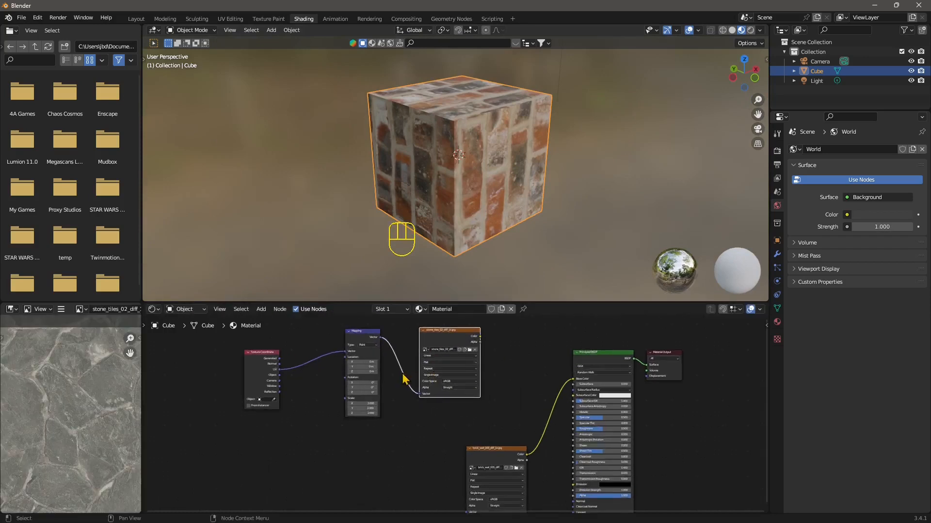
pyautogui.moveTo(403, 377); pyautogui.dragTo(494, 326, button='middle')
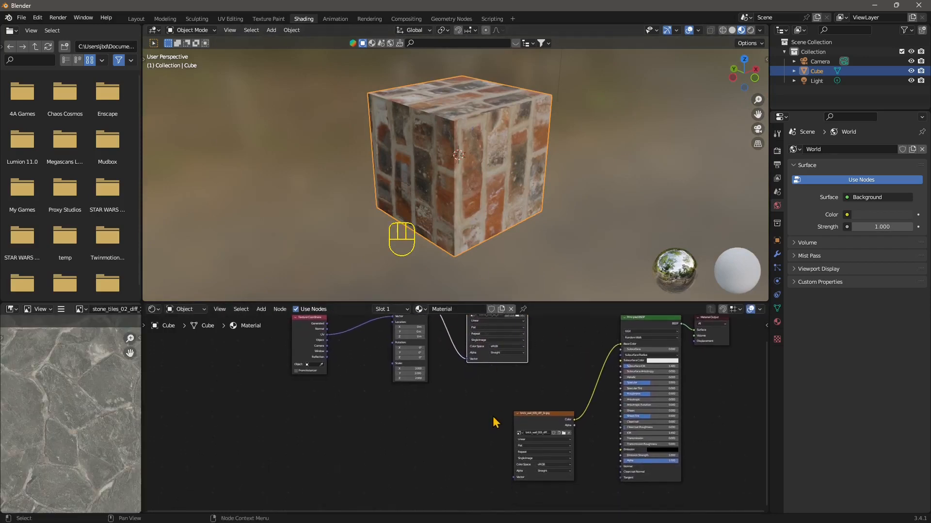
# Reposition the brick texture node and add Texture Coordinate and Mapping nodes to it with Node Wrangler
pyautogui.scroll(-1, 482, 425)
pyautogui.scroll(-1, 389, 434)
pyautogui.scroll(1, 415, 390)
pyautogui.moveTo(415, 390); pyautogui.dragTo(403, 430, button='middle')
pyautogui.click(445, 343)
pyautogui.click(352, 367)
pyautogui.click(414, 440)
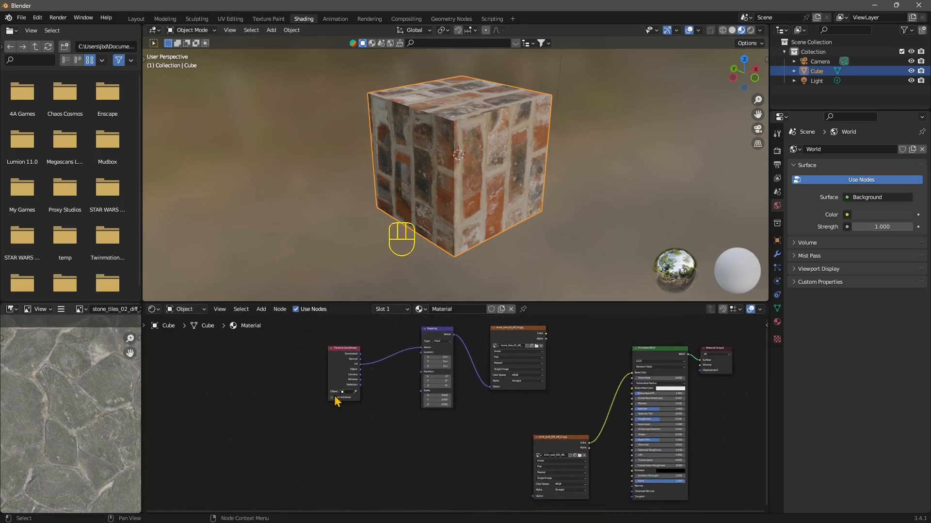
pyautogui.click(261, 314)
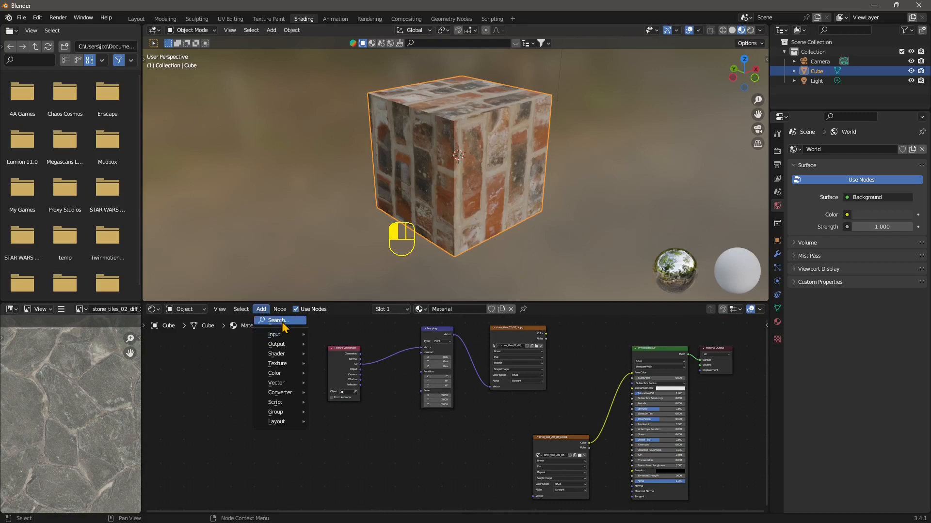
pyautogui.scroll(1, 572, 458)
pyautogui.moveTo(572, 458); pyautogui.dragTo(523, 386, button='middle')
pyautogui.click(523, 387)
pyautogui.moveTo(523, 386); pyautogui.dragTo(501, 396)
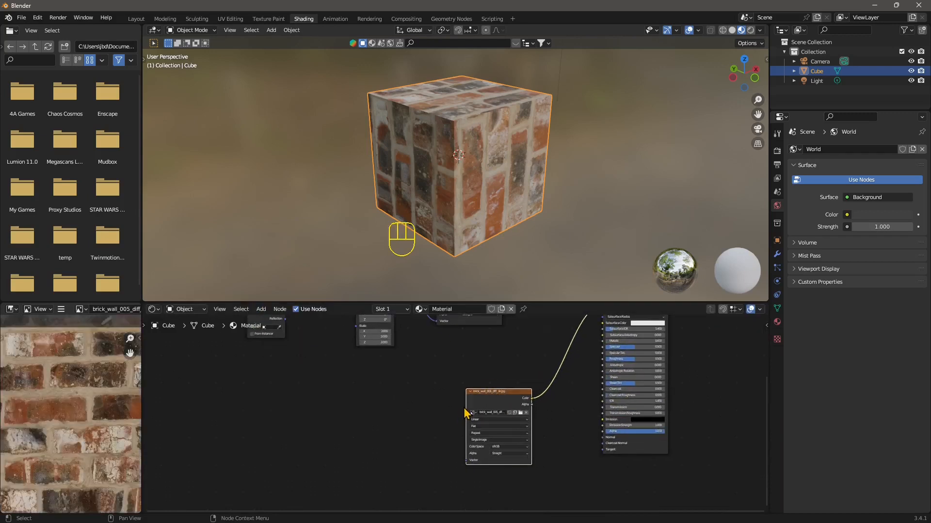
pyautogui.hotkey('ctrl', 't')
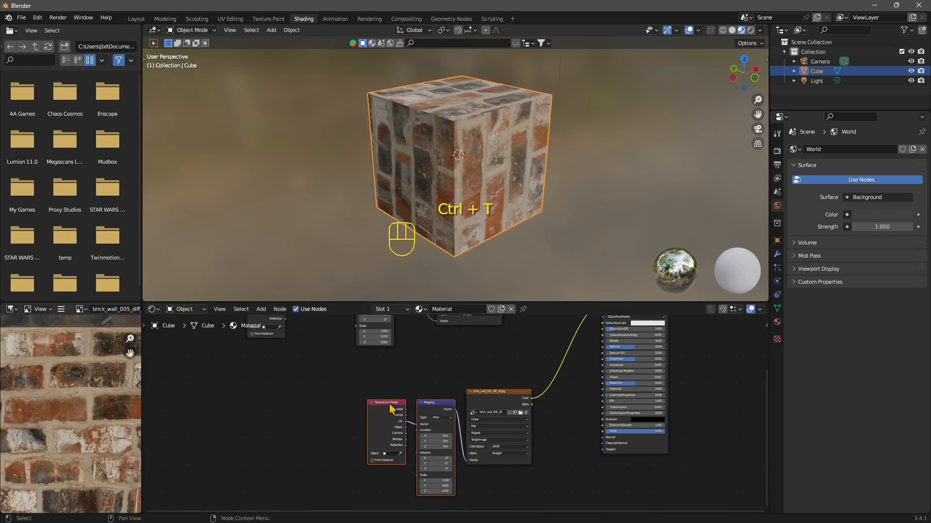
# Spread the brick texture's new Texture Coordinate and Mapping nodes apart in the node layout
pyautogui.moveTo(391, 409); pyautogui.dragTo(330, 409)
pyautogui.scroll(2, 476, 395)
pyautogui.click(484, 391)
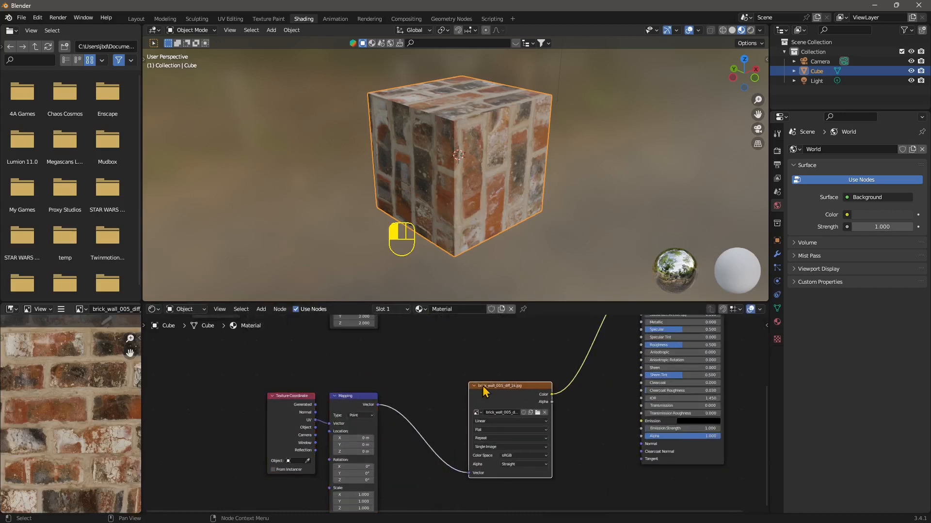
pyautogui.scroll(-2, 513, 387)
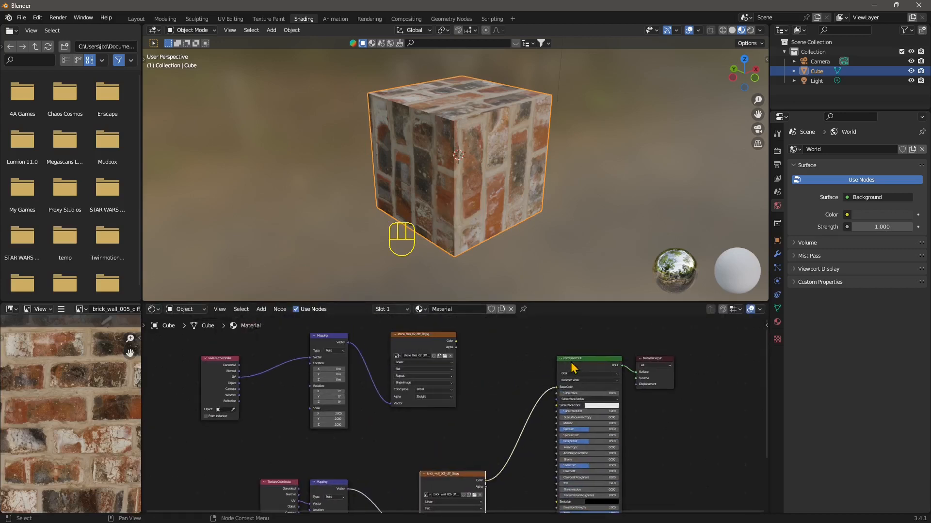
pyautogui.moveTo(384, 497); pyautogui.dragTo(441, 403, button='middle')
pyautogui.scroll(1, 443, 405)
pyautogui.click(431, 394)
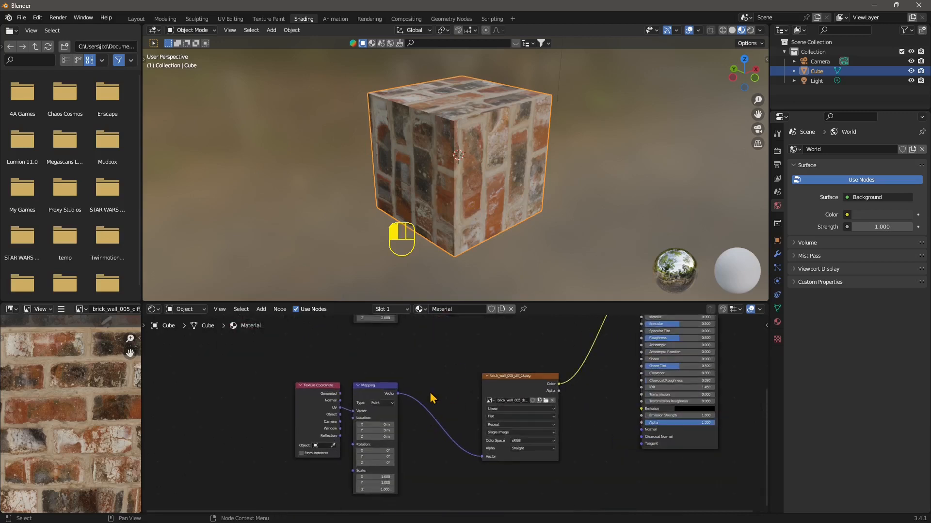
pyautogui.click(379, 388)
pyautogui.moveTo(378, 388); pyautogui.dragTo(402, 387)
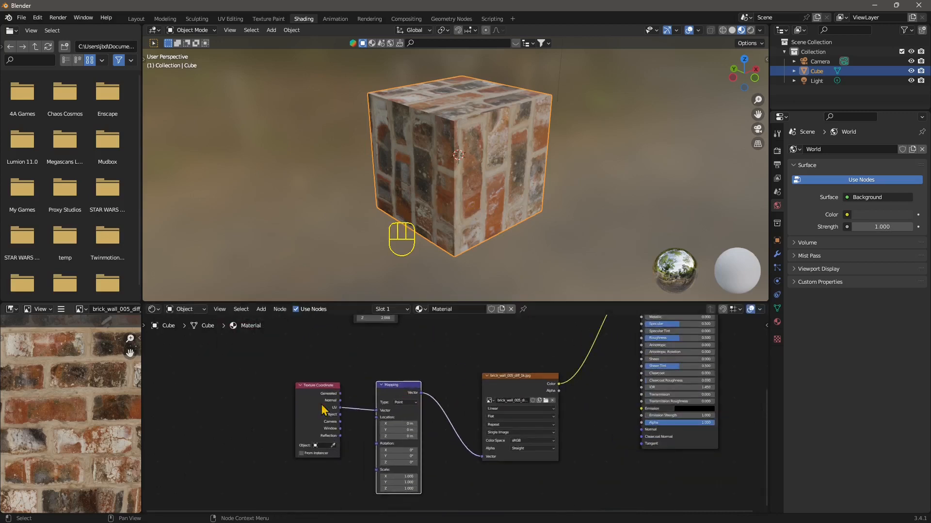
pyautogui.moveTo(500, 361); pyautogui.dragTo(495, 393, button='middle')
pyautogui.moveTo(509, 196); pyautogui.dragTo(477, 109, button='middle')
pyautogui.scroll(2, 388, 450)
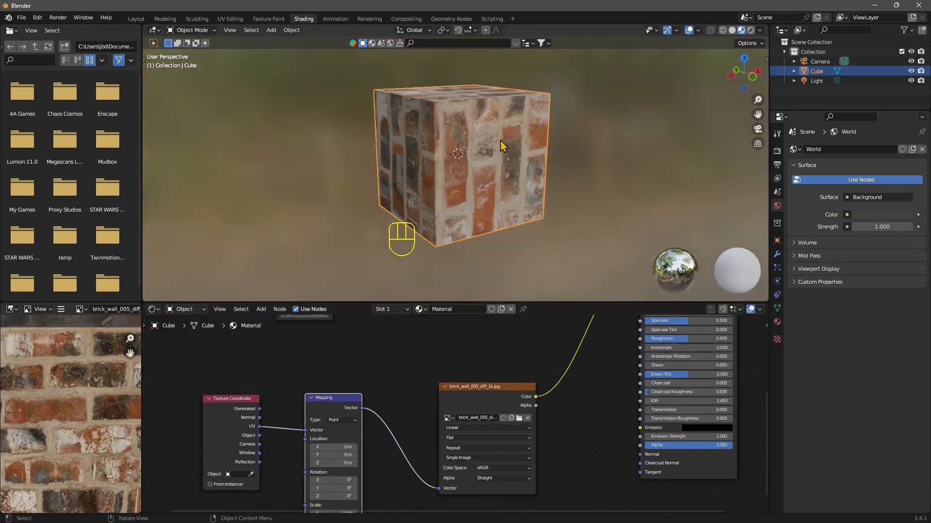
# Set the brick Mapping node's Z rotation to 90°
pyautogui.moveTo(340, 430); pyautogui.dragTo(410, 356, button='middle')
pyautogui.scroll(2, 387, 415)
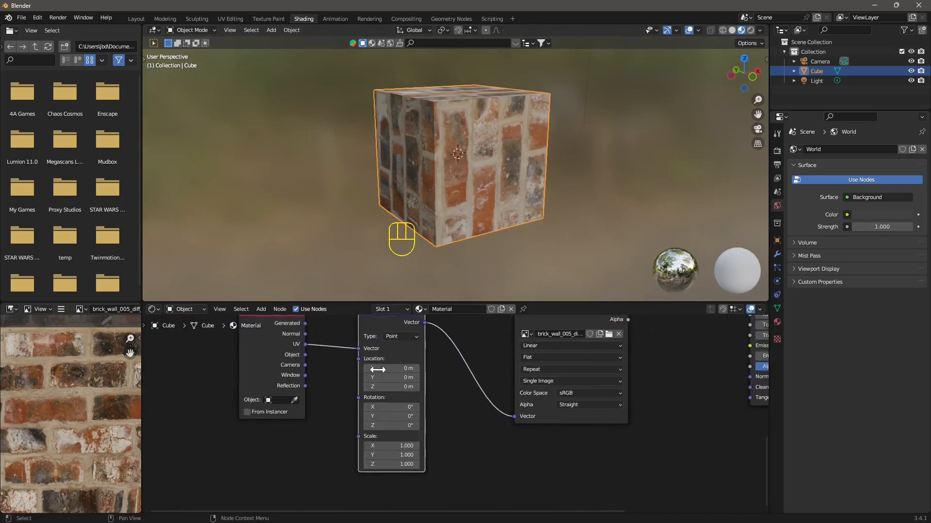
pyautogui.click(401, 427)
pyautogui.write('90')
pyautogui.press('Return')
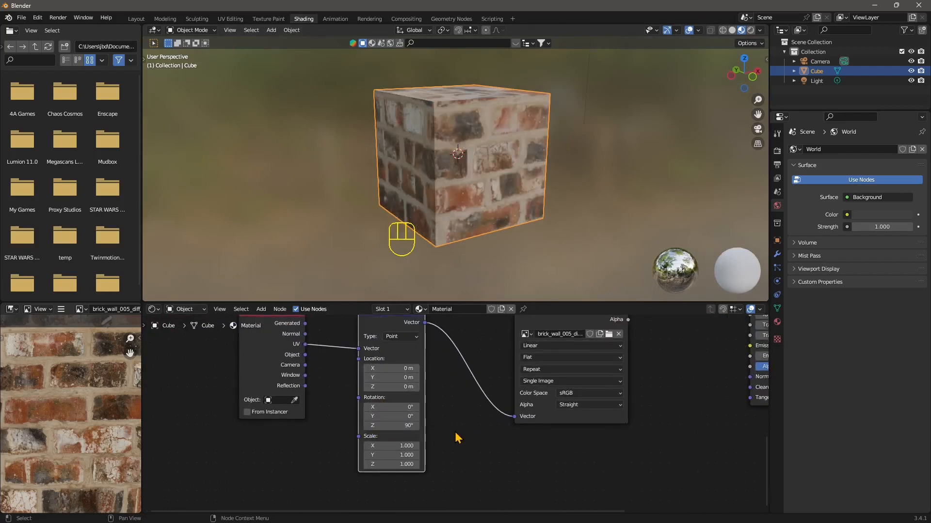
# Set the brick Mapping node's scale to 2 on X, Y and Z
pyautogui.moveTo(459, 160); pyautogui.dragTo(484, 220, button='middle')
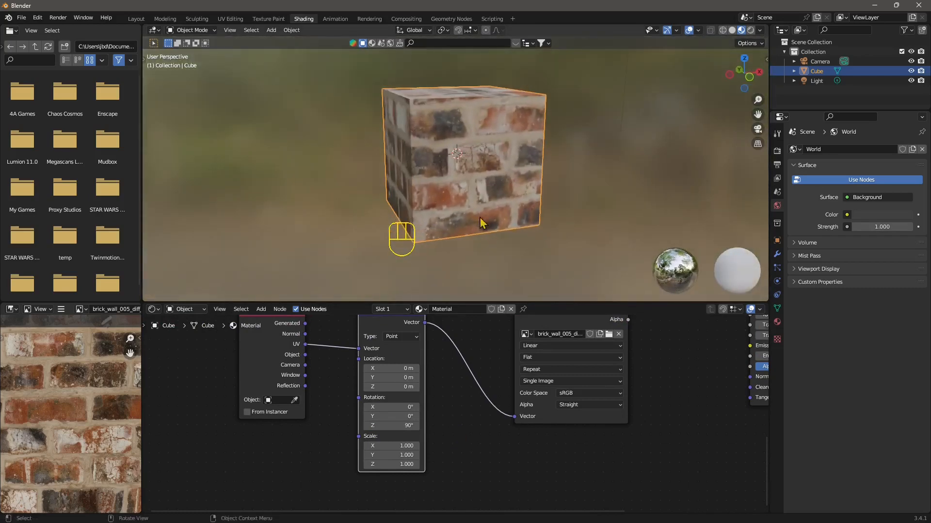
pyautogui.click(398, 445)
pyautogui.write('2')
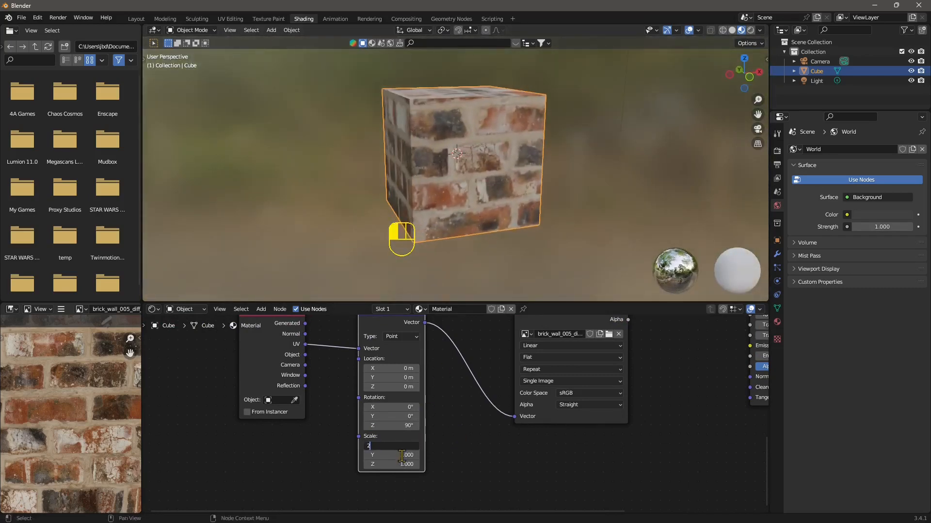
pyautogui.press('Return')
pyautogui.click(401, 455)
pyautogui.write('2')
pyautogui.press('Return')
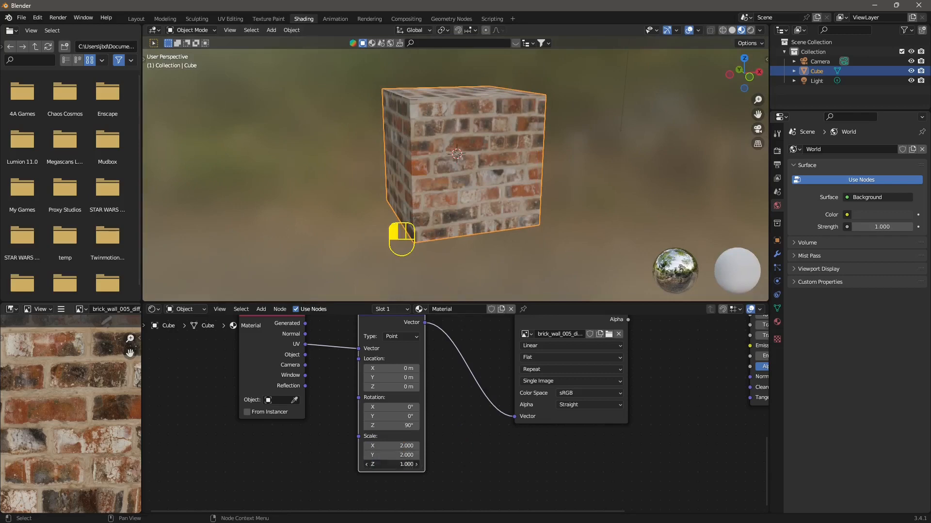
pyautogui.write('2')
pyautogui.press('Return')
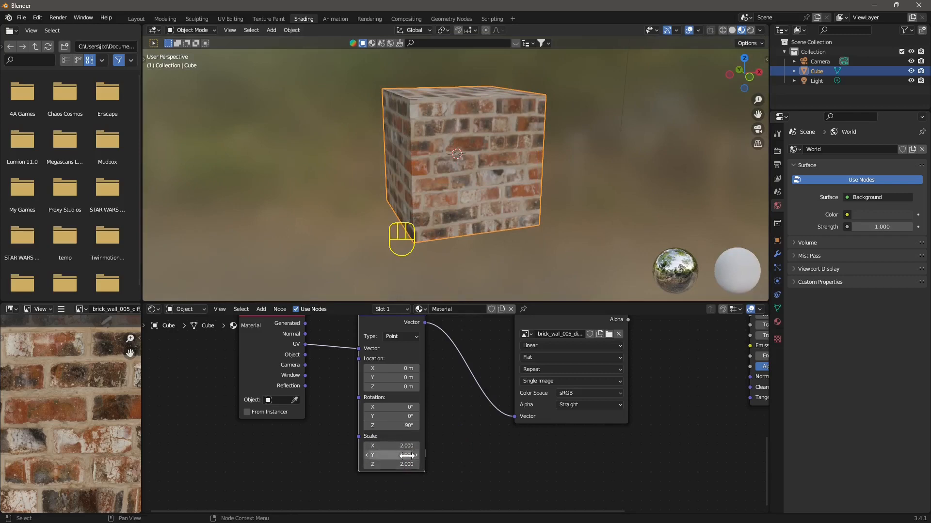
# Rearrange the stone and brick texture chains so they sit one above the other
pyautogui.moveTo(518, 186); pyautogui.dragTo(482, 184, button='middle')
pyautogui.scroll(-4, 548, 408)
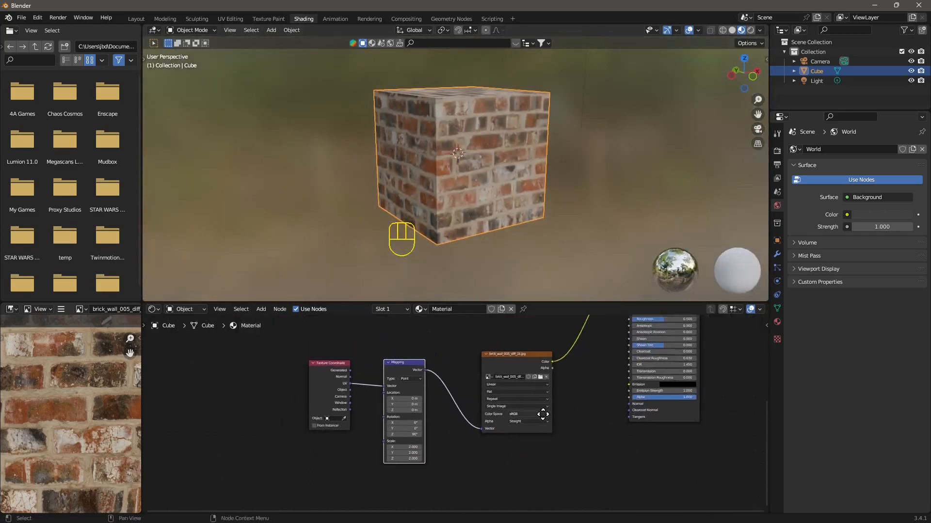
pyautogui.moveTo(526, 473); pyautogui.dragTo(527, 479, button='middle')
pyautogui.scroll(-3, 502, 435)
pyautogui.moveTo(482, 358); pyautogui.dragTo(503, 399, button='middle')
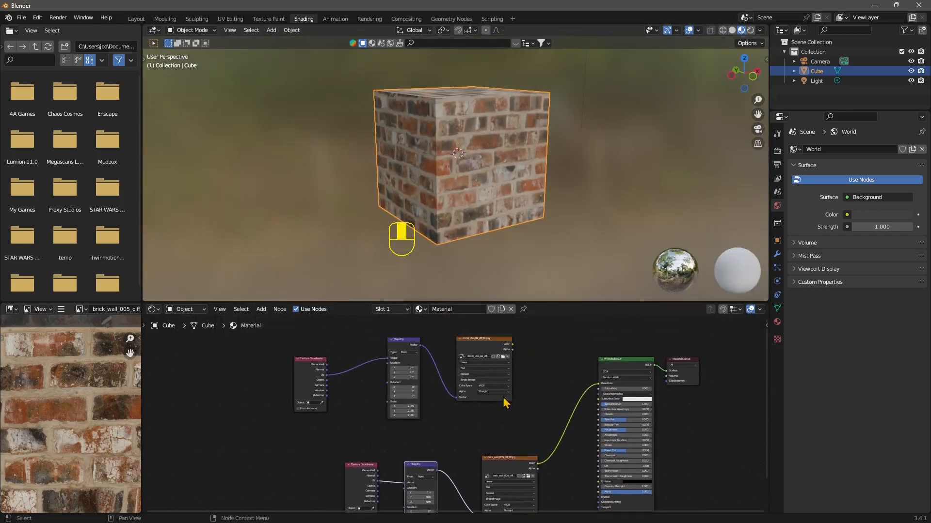
pyautogui.moveTo(486, 341); pyautogui.dragTo(499, 334)
pyautogui.moveTo(504, 457); pyautogui.dragTo(517, 420, button='middle')
pyautogui.moveTo(517, 421); pyautogui.dragTo(509, 450)
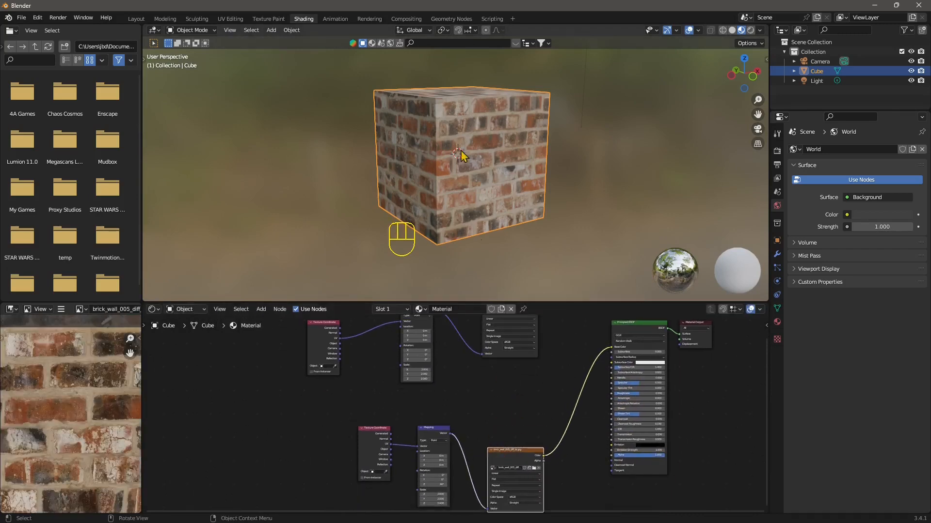
pyautogui.moveTo(536, 394); pyautogui.dragTo(530, 461, button='middle')
pyautogui.moveTo(511, 365); pyautogui.dragTo(515, 358)
pyautogui.moveTo(545, 462); pyautogui.dragTo(484, 412, button='middle')
pyautogui.scroll(-1, 548, 413)
pyautogui.click(505, 460)
pyautogui.scroll(-1, 483, 412)
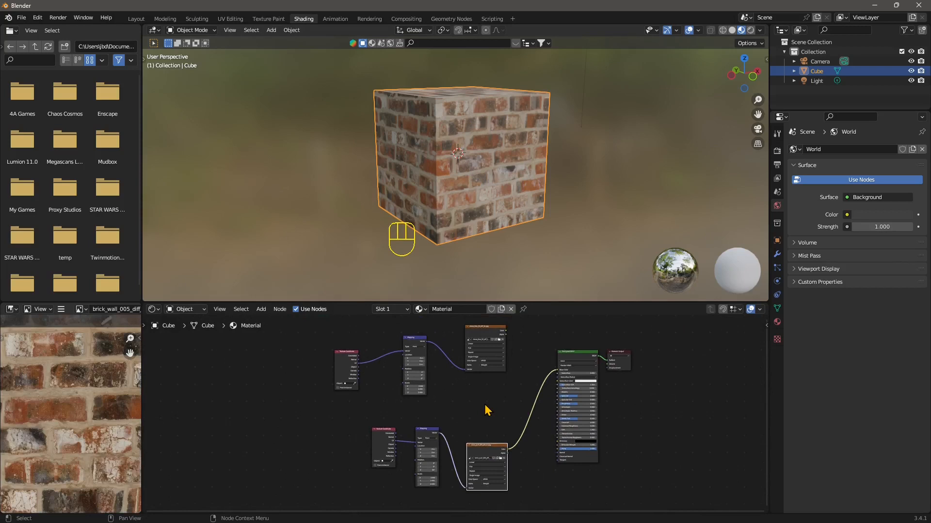
pyautogui.scroll(1, 491, 467)
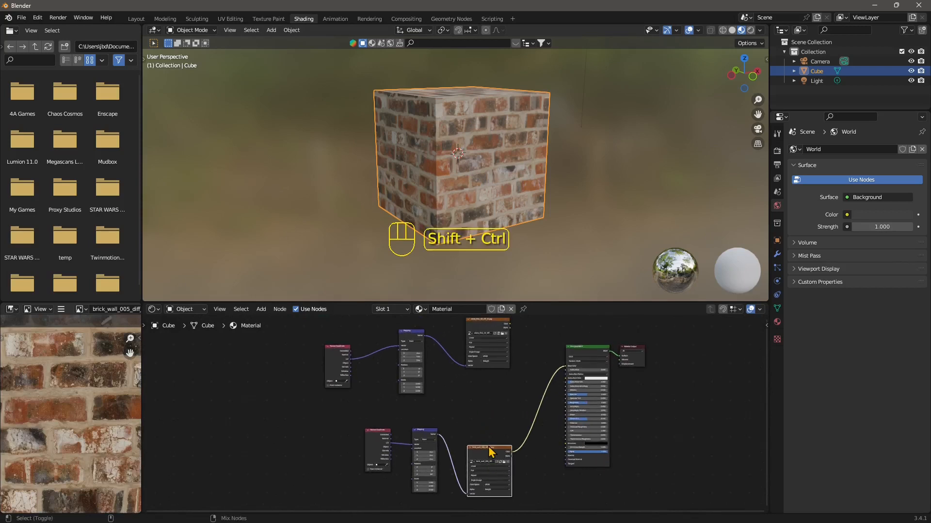
# Mix the brick and stone textures with a Node Wrangler Mix node feeding the Principled BSDF Base Color
pyautogui.moveTo(491, 449)
pyautogui.keyDown('ctrl'); pyautogui.keyDown('shift'); pyautogui.mouseDown(button='right')
pyautogui.moveTo(498, 351)
pyautogui.moveTo(493, 439)
pyautogui.moveTo(488, 356)
pyautogui.mouseUp(button='right'); pyautogui.keyUp('shift'); pyautogui.keyUp('ctrl')
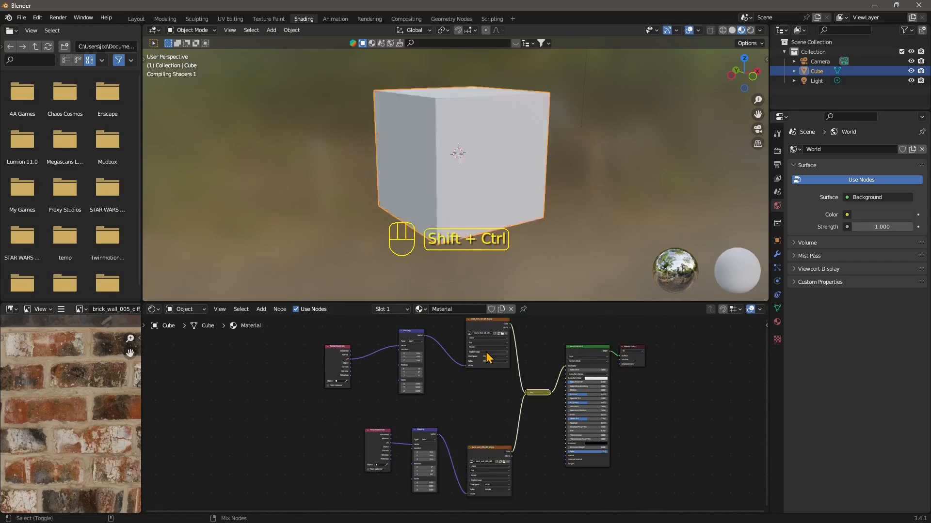
pyautogui.scroll(3, 501, 382)
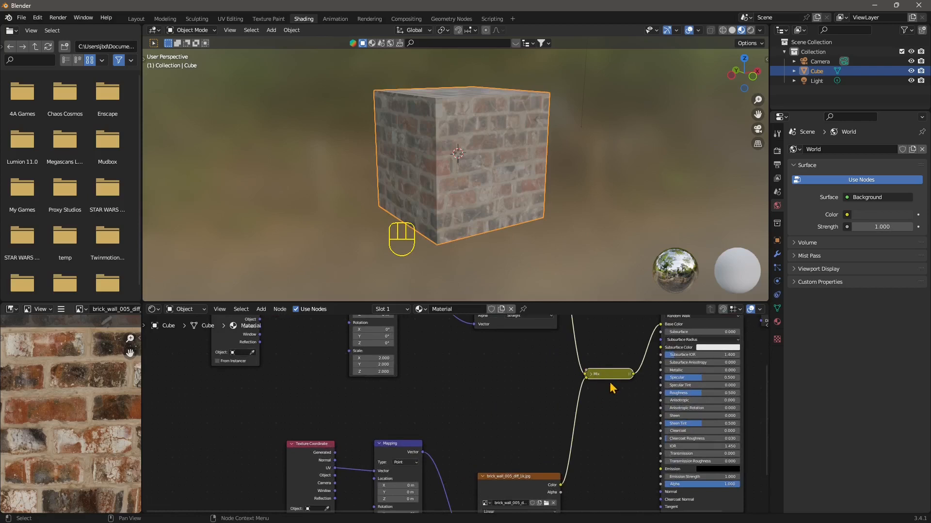
pyautogui.click(591, 375)
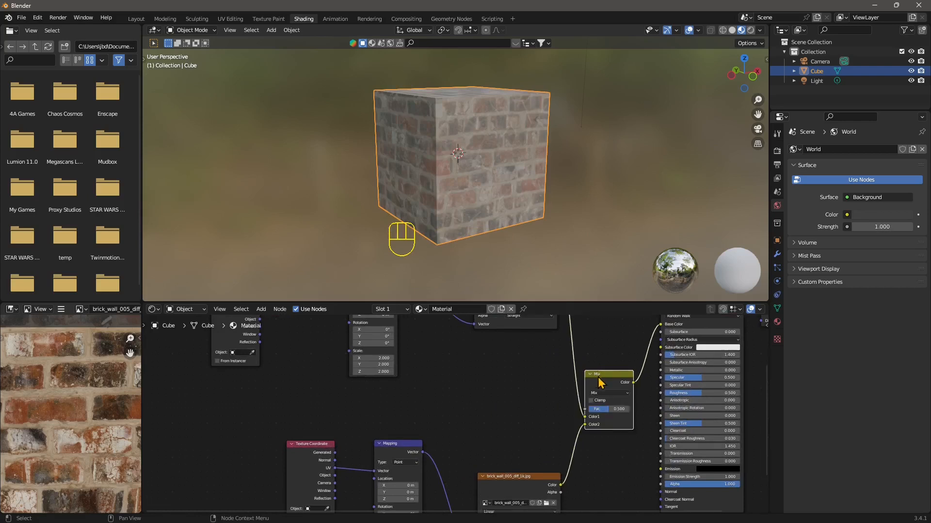
pyautogui.moveTo(597, 378); pyautogui.dragTo(597, 366)
pyautogui.moveTo(572, 395); pyautogui.dragTo(435, 420, button='middle')
pyautogui.scroll(-2, 456, 435)
pyautogui.scroll(-5, 357, 416)
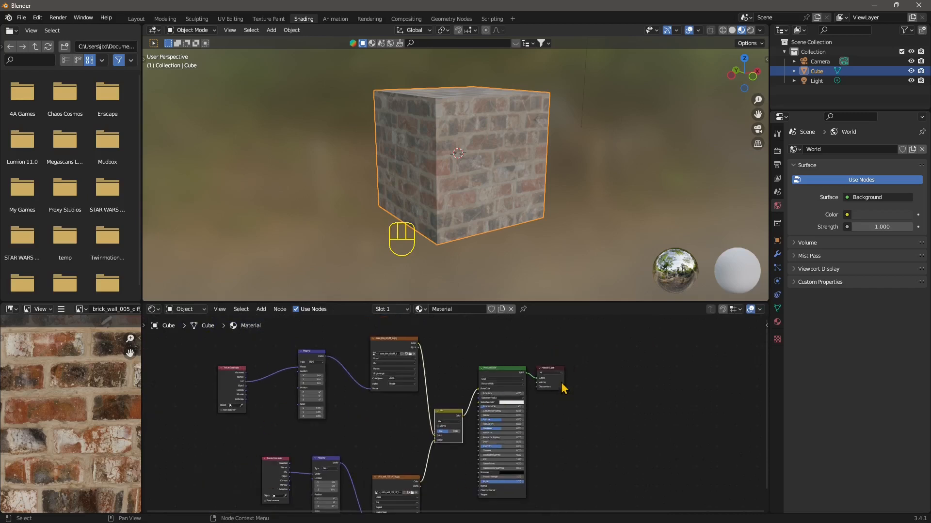
# Move the Material Output, Principled BSDF and Mix nodes to space out the layout
pyautogui.click(551, 377)
pyautogui.moveTo(550, 378); pyautogui.dragTo(629, 381)
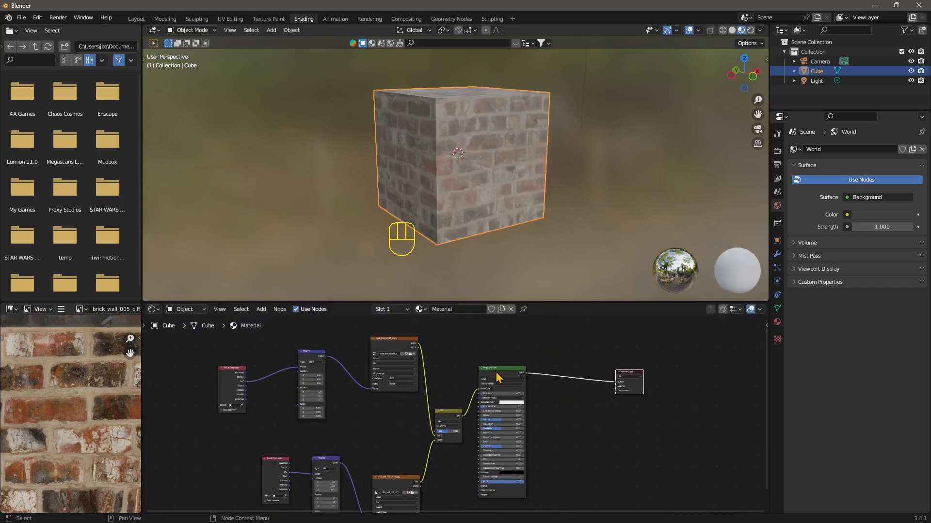
pyautogui.moveTo(508, 370); pyautogui.dragTo(559, 372)
pyautogui.click(459, 412)
pyautogui.moveTo(459, 412); pyautogui.dragTo(490, 412)
pyautogui.scroll(4, 482, 429)
# Search for a Mix node and try to add it to the tree
pyautogui.click(261, 309)
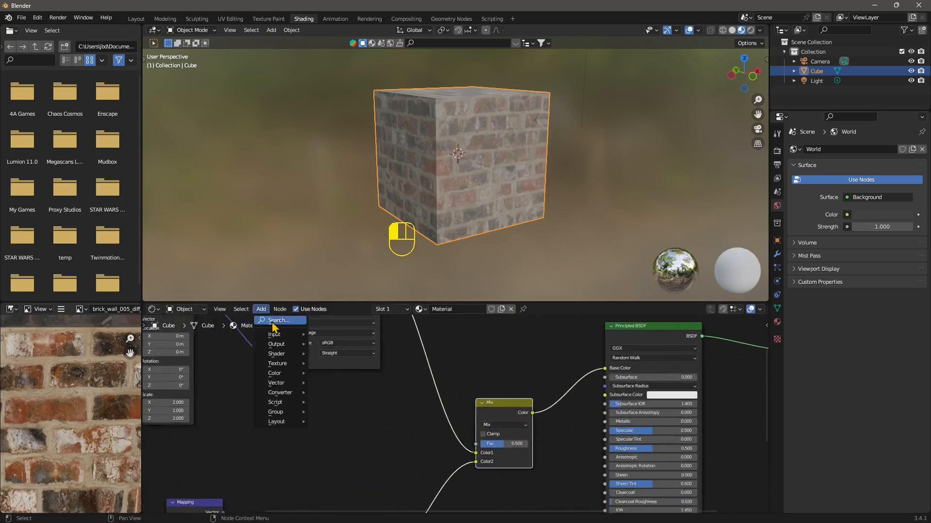
pyautogui.click(275, 320)
pyautogui.write('mix')
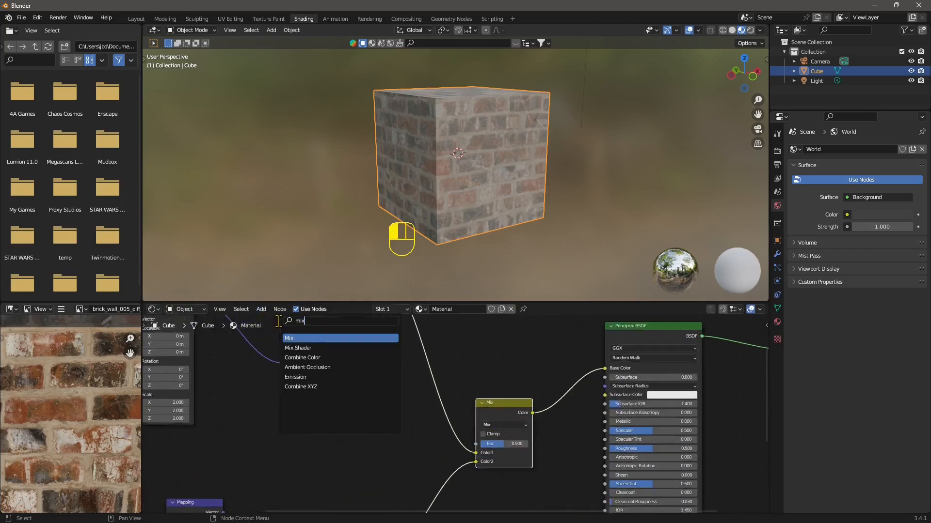
pyautogui.press('Return')
pyautogui.click(538, 386)
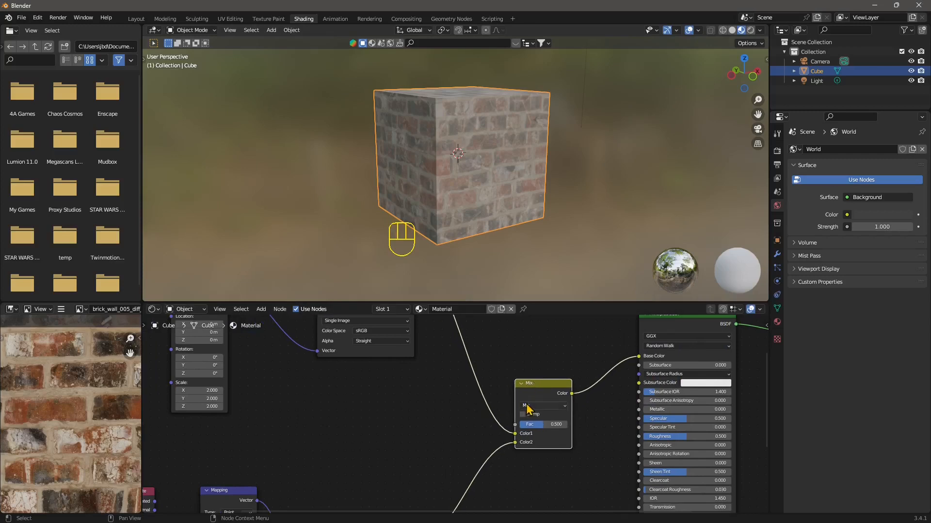
# Try the Subtract, Lighten, Color Burn and Divide blend modes and a 0.4 factor on the Mix node
pyautogui.click(536, 406)
pyautogui.click(534, 272)
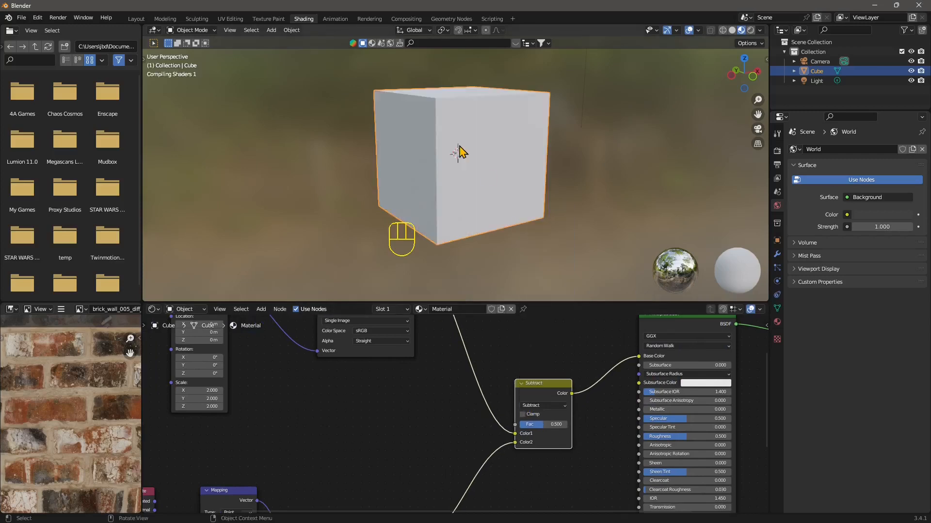
pyautogui.moveTo(533, 406); pyautogui.dragTo(533, 241)
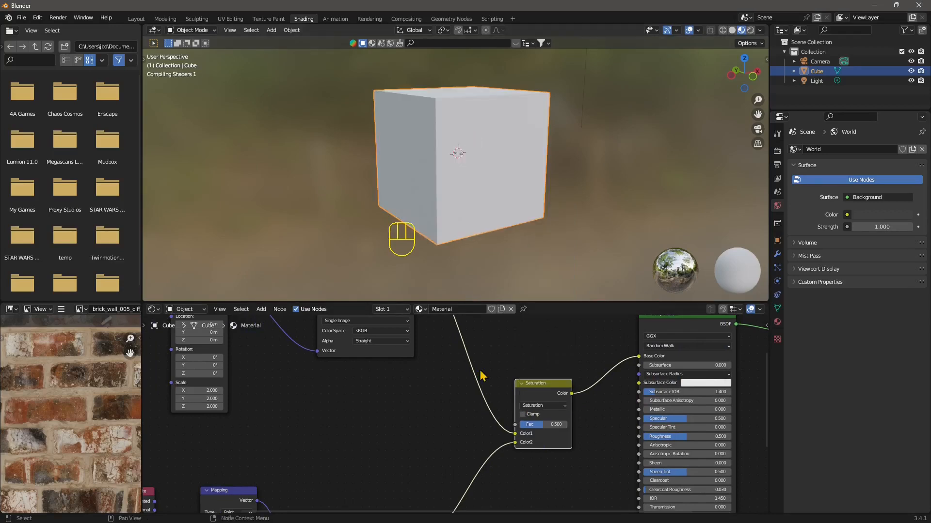
pyautogui.click(545, 406)
pyautogui.moveTo(546, 409); pyautogui.dragTo(536, 352)
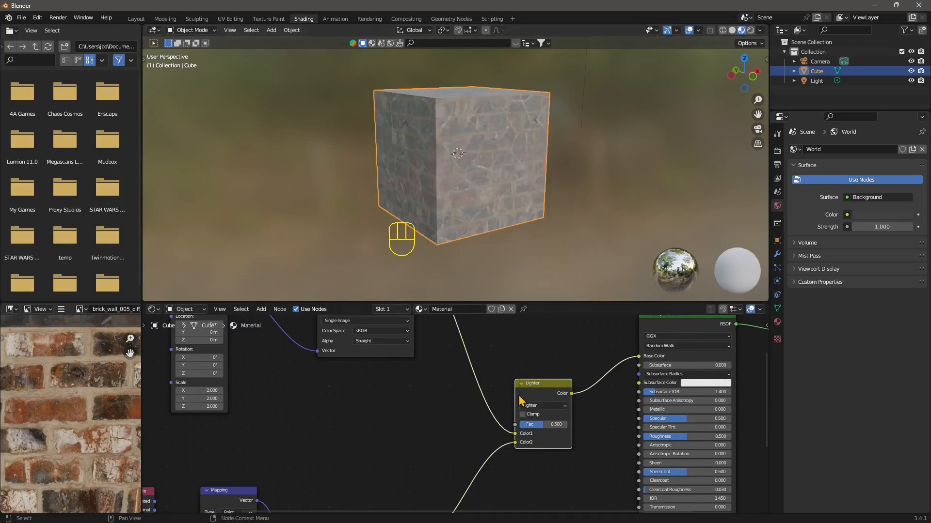
pyautogui.moveTo(539, 406); pyautogui.dragTo(537, 367)
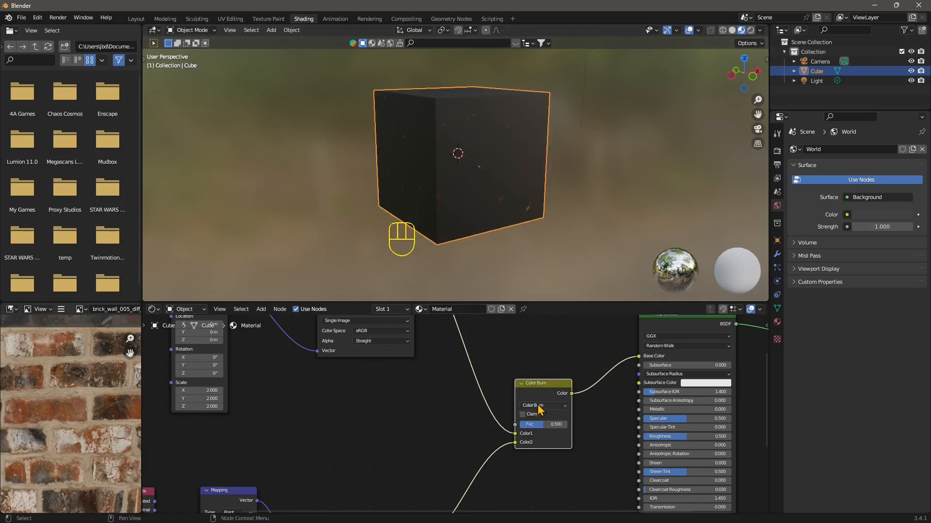
pyautogui.moveTo(535, 407); pyautogui.dragTo(536, 264)
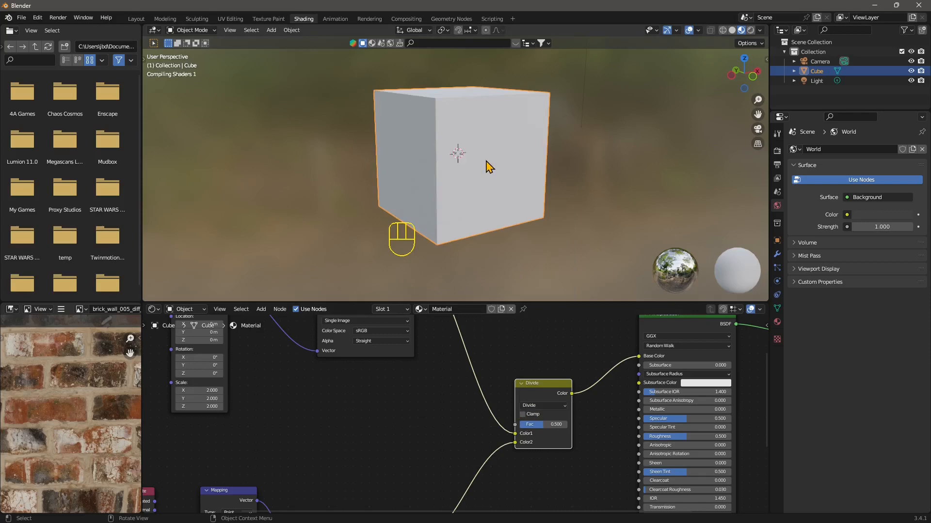
pyautogui.moveTo(543, 424)
pyautogui.mouseDown()
pyautogui.moveTo(533, 425)
pyautogui.moveTo(542, 417)
pyautogui.mouseUp()
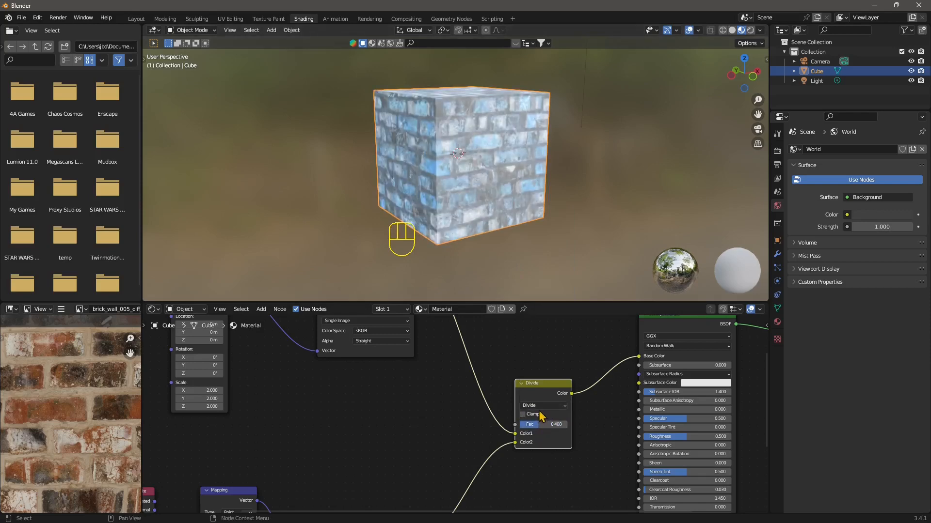
# Set the Mix node back to the Mix blend mode with a factor of 0
pyautogui.click(540, 406)
pyautogui.click(535, 399)
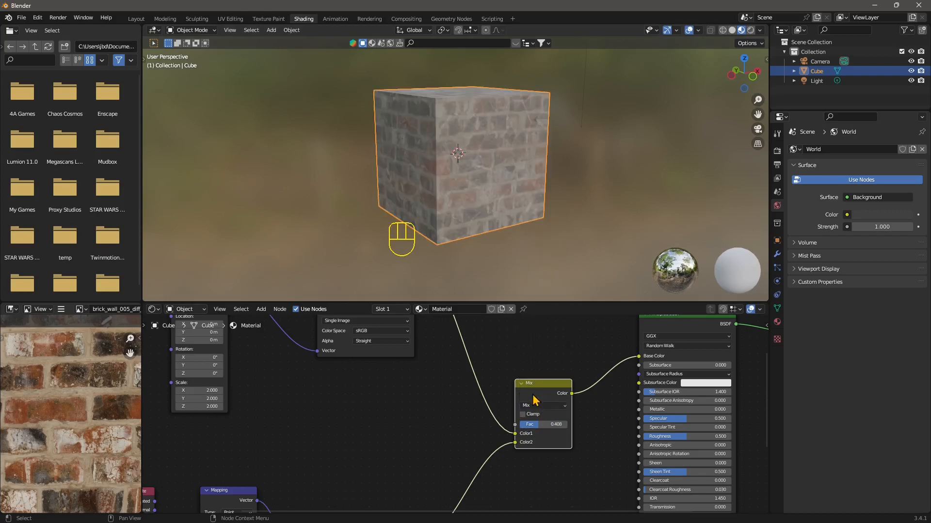
pyautogui.moveTo(533, 424)
pyautogui.mouseDown()
pyautogui.moveTo(564, 424)
pyautogui.moveTo(522, 425)
pyautogui.mouseUp()
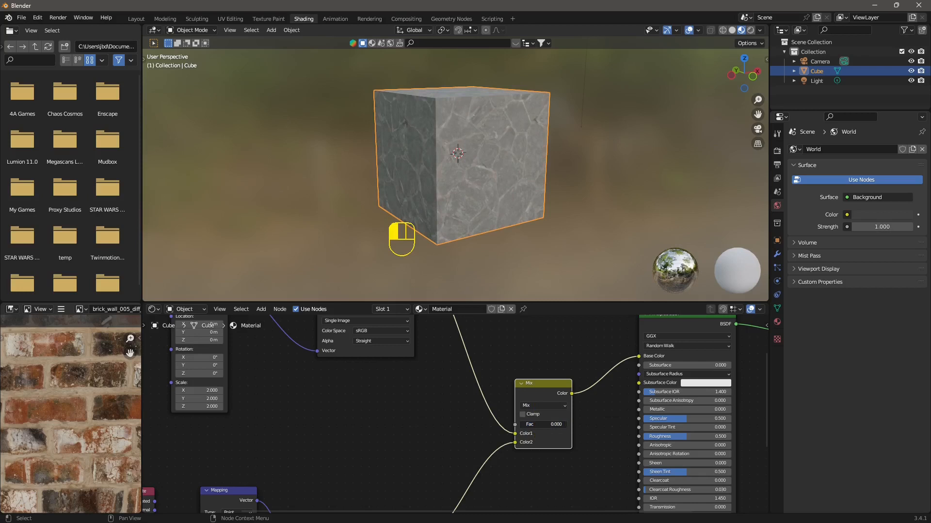
# Set the Mix node's blend mode to Overlay with a factor of 0.867
pyautogui.moveTo(543, 425)
pyautogui.mouseDown()
pyautogui.moveTo(567, 424)
pyautogui.moveTo(544, 425)
pyautogui.mouseUp()
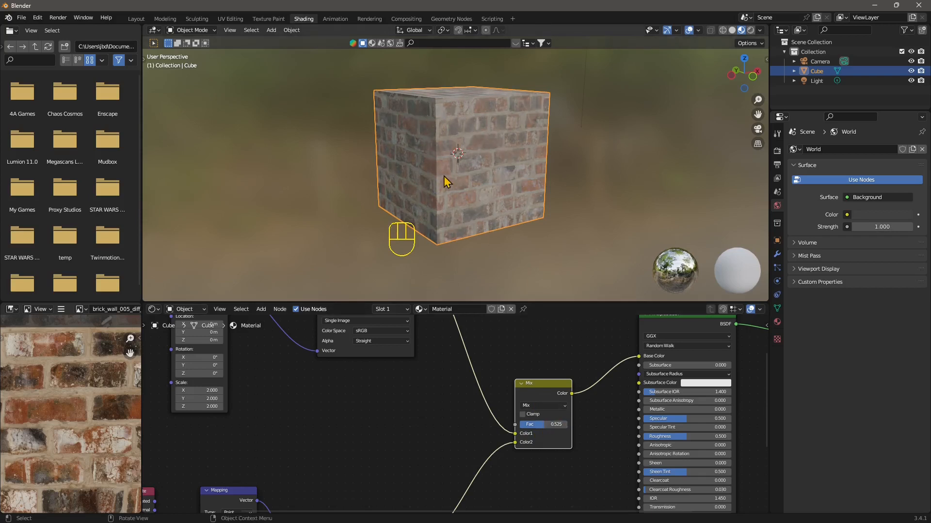
pyautogui.click(528, 405)
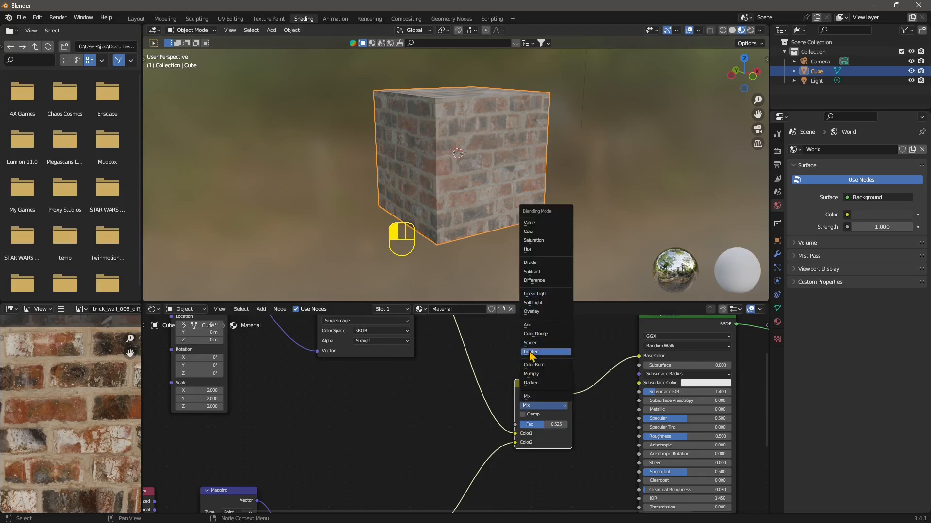
pyautogui.click(532, 352)
pyautogui.click(543, 406)
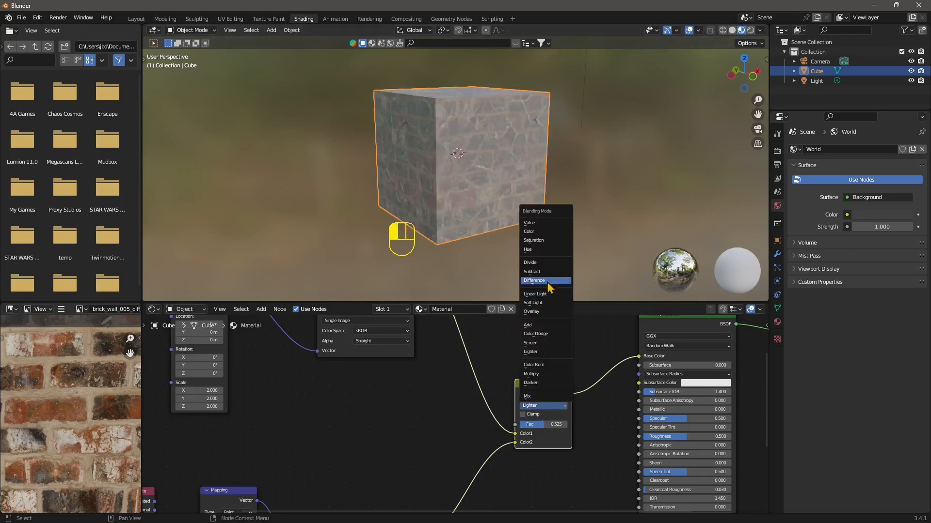
pyautogui.click(539, 310)
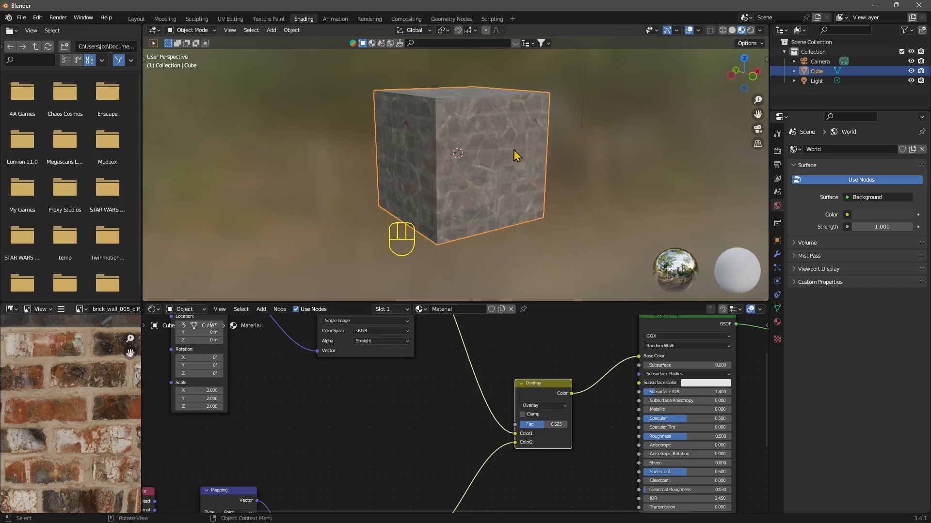
pyautogui.moveTo(556, 424); pyautogui.dragTo(580, 424)
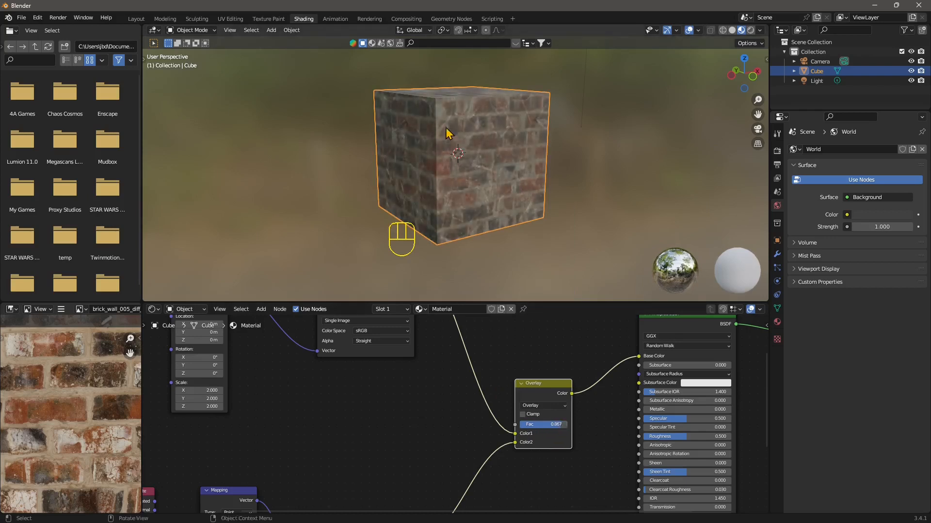
# Add a Noise Texture node and connect its Fac output to the Overlay node's Fac input
pyautogui.moveTo(475, 445); pyautogui.dragTo(505, 433, button='middle')
pyautogui.scroll(-2, 557, 383)
pyautogui.scroll(3, 461, 420)
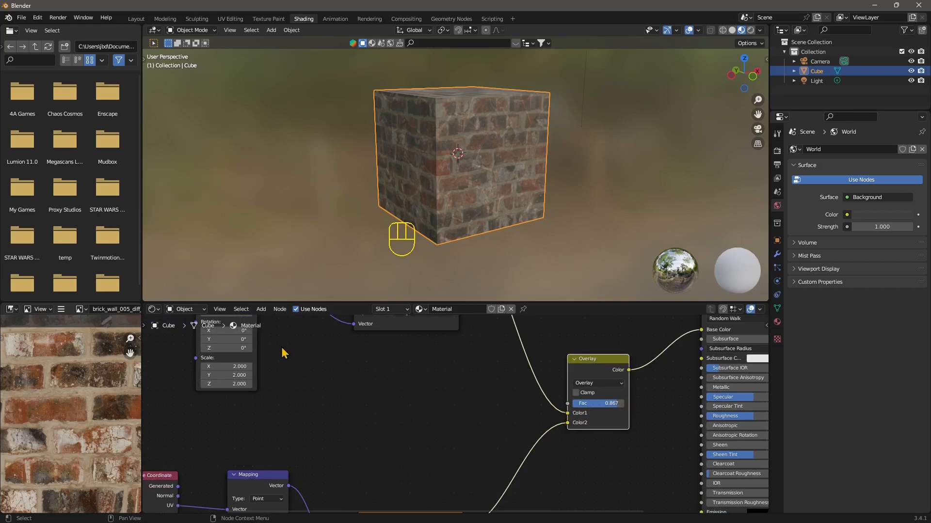
pyautogui.click(261, 310)
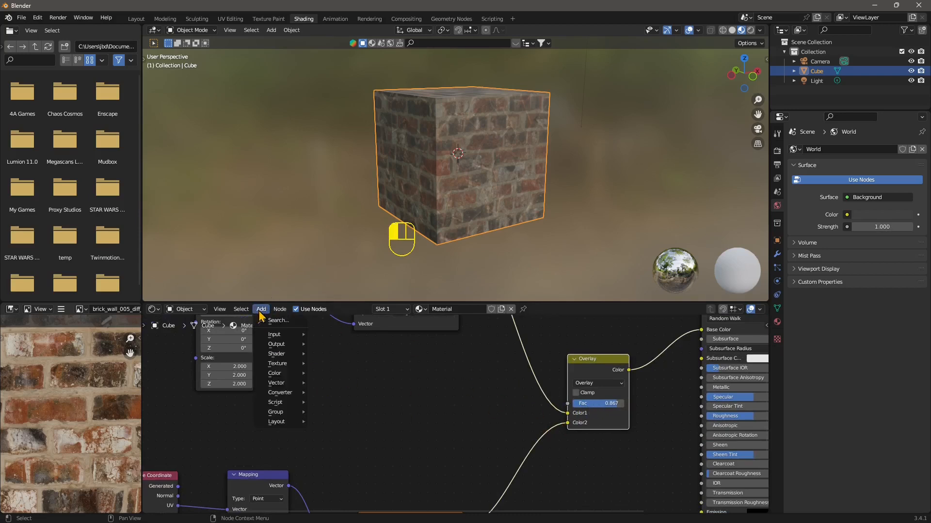
pyautogui.click(275, 321)
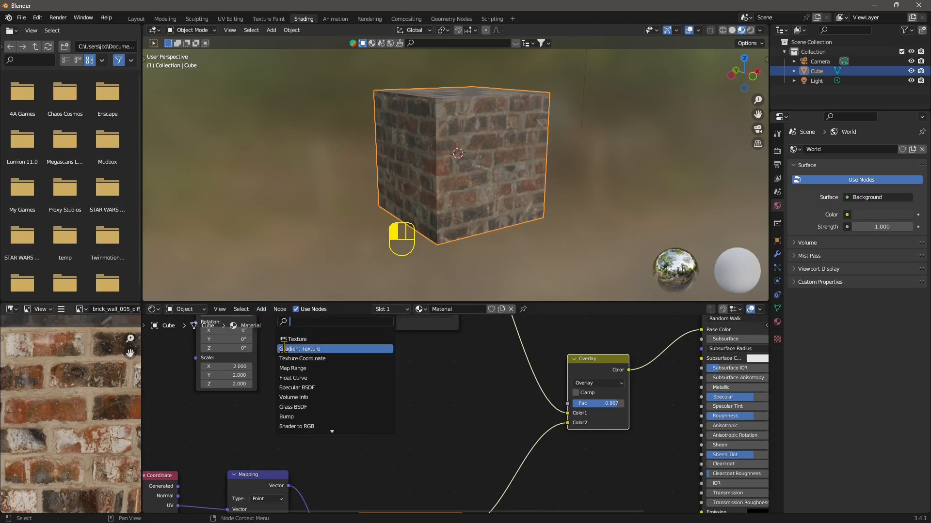
pyautogui.click(260, 309)
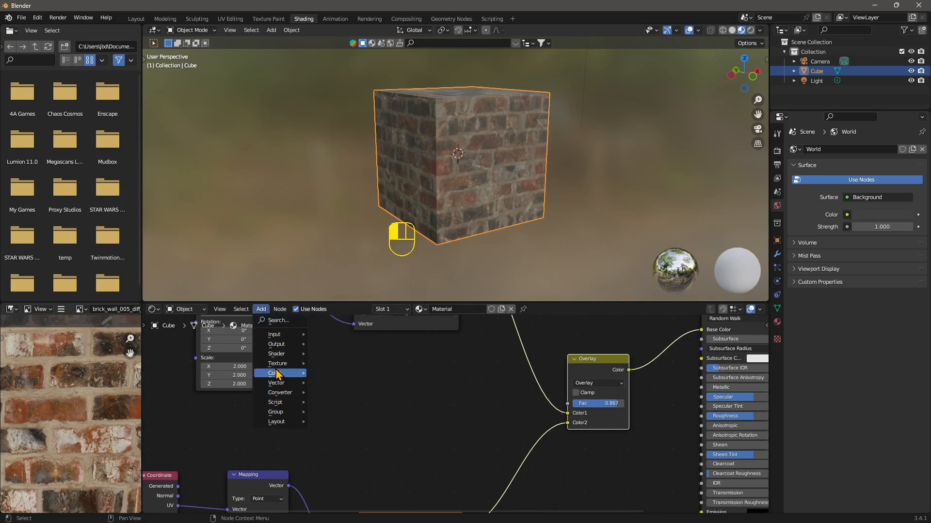
pyautogui.moveTo(279, 369)
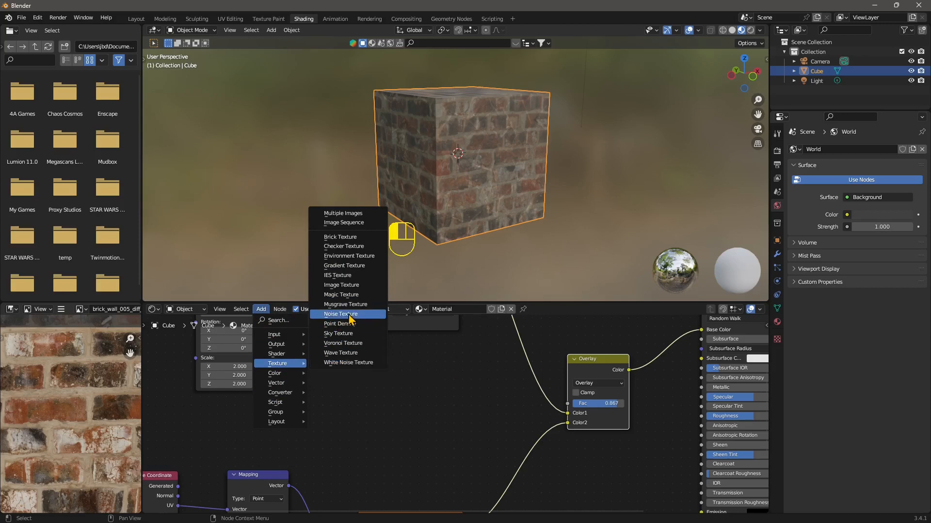
pyautogui.click(341, 314)
pyautogui.click(435, 346)
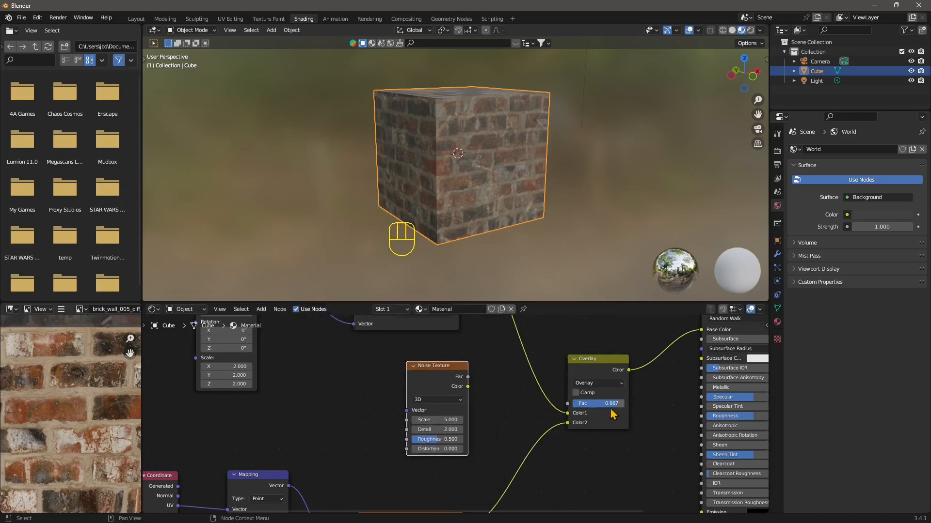
pyautogui.moveTo(469, 376); pyautogui.dragTo(568, 410)
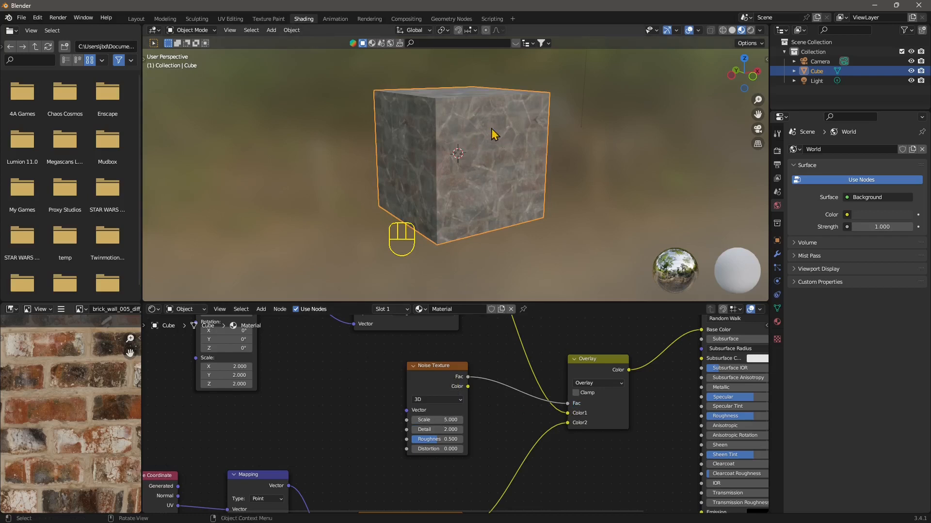
# Set the Noise Texture's Scale to 4.4, Detail to 0, Roughness to 0.958 and Distortion to -0.9
pyautogui.moveTo(429, 420)
pyautogui.mouseDown()
pyautogui.moveTo(477, 420)
pyautogui.moveTo(436, 420)
pyautogui.mouseUp()
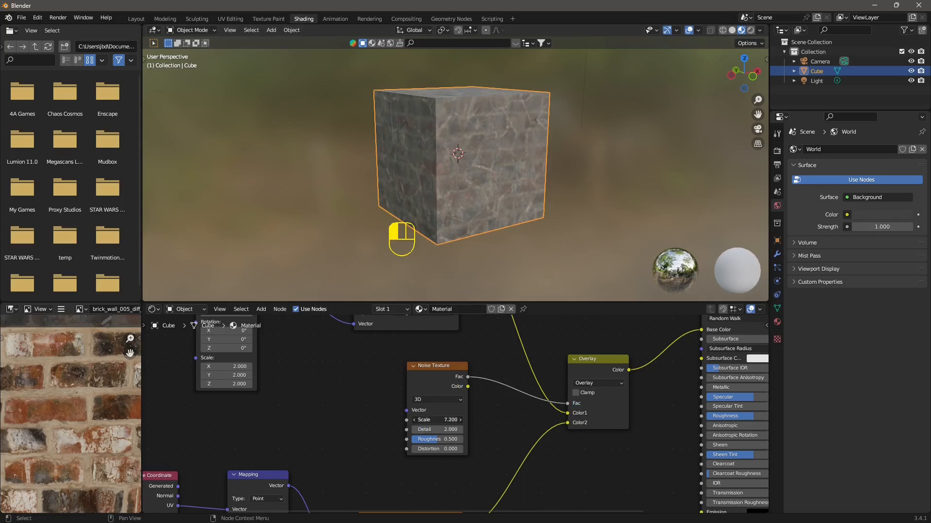
pyautogui.moveTo(436, 420); pyautogui.dragTo(456, 429)
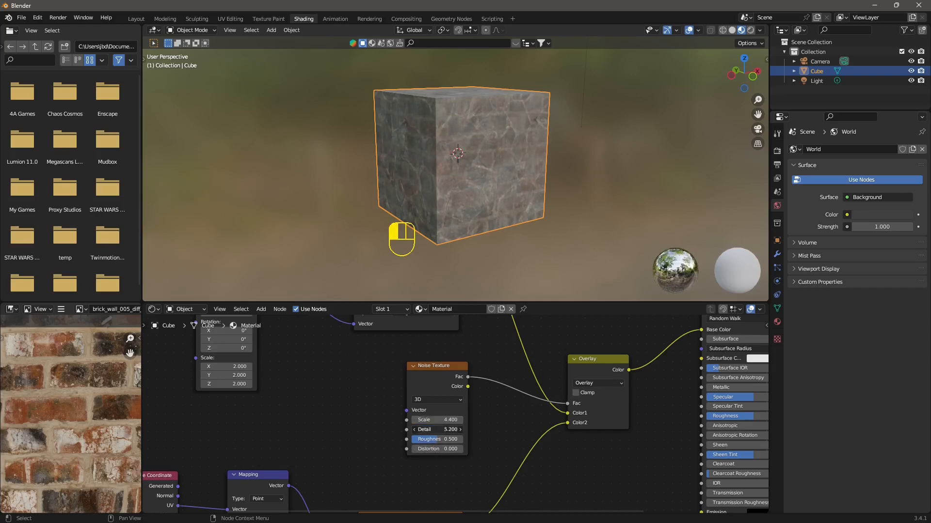
pyautogui.moveTo(430, 429); pyautogui.dragTo(420, 448)
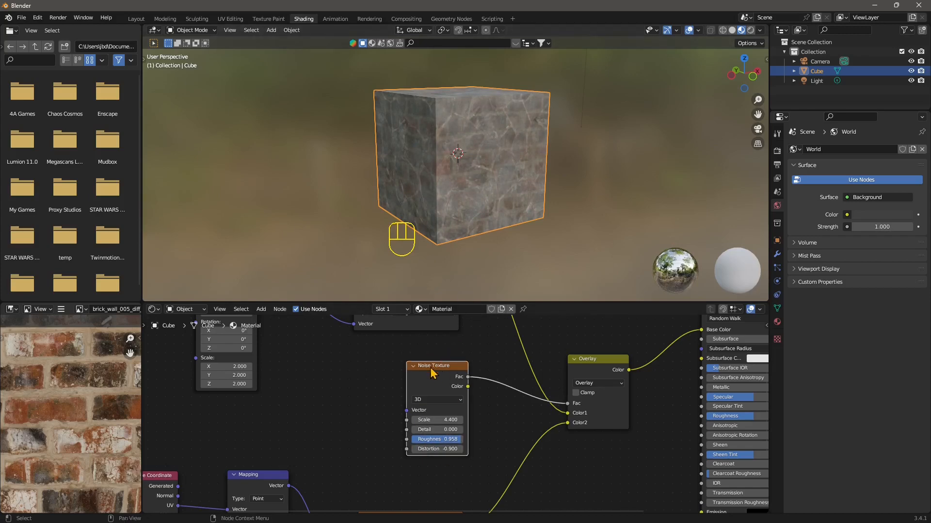
# Examine the whole node tree with both image textures, mappings and the noise-driven Overlay node
pyautogui.scroll(-4, 473, 404)
pyautogui.moveTo(433, 379); pyautogui.dragTo(437, 457, button='middle')
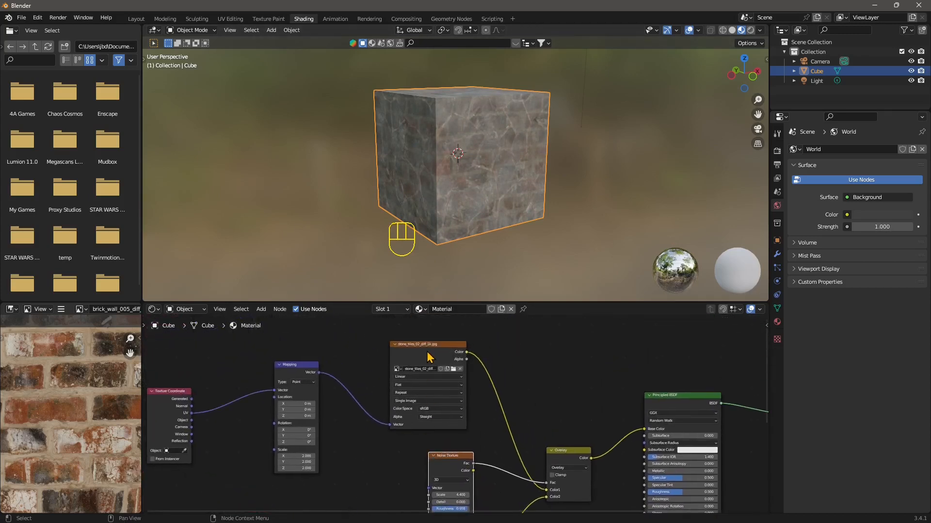
pyautogui.click(405, 350)
pyautogui.moveTo(423, 510); pyautogui.dragTo(351, 447, button='middle')
pyautogui.click(417, 434)
pyautogui.scroll(1, 393, 387)
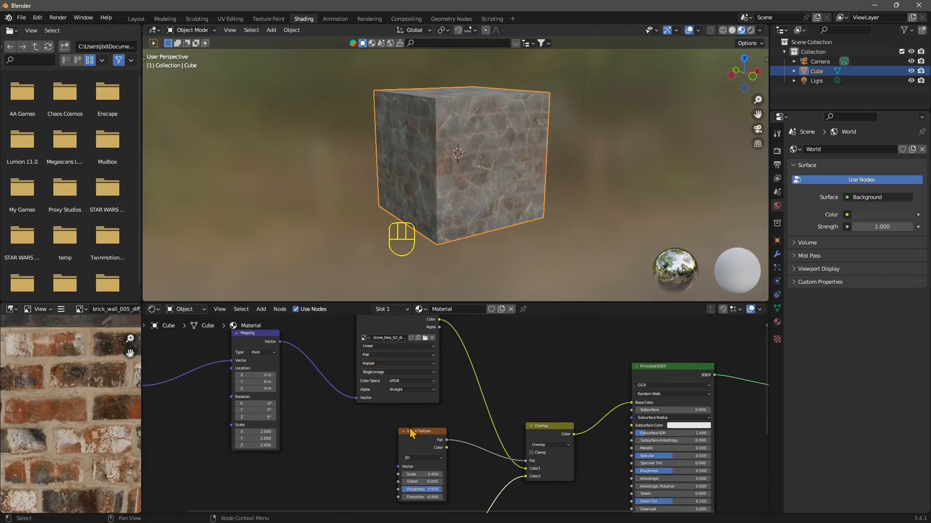
pyautogui.moveTo(430, 469); pyautogui.dragTo(360, 422, button='middle')
pyautogui.scroll(3, 361, 422)
pyautogui.scroll(-7, 500, 429)
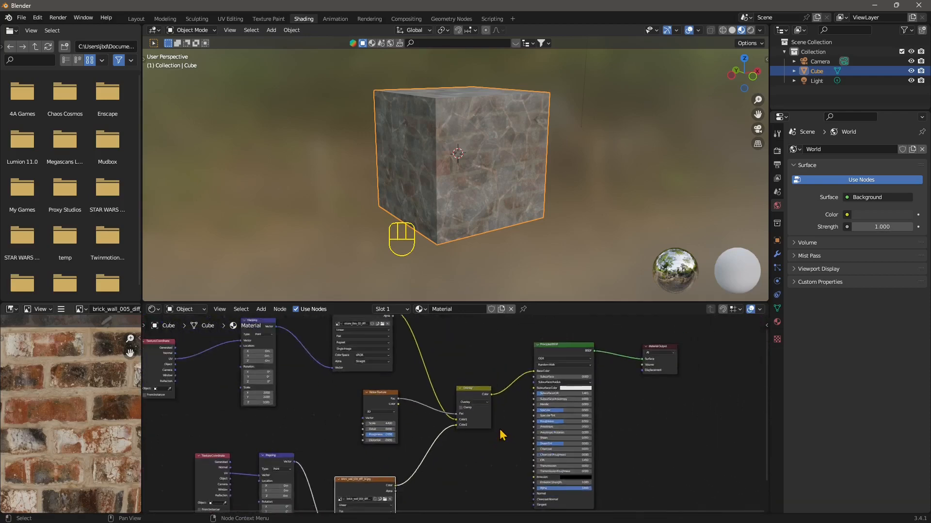
pyautogui.scroll(-2, 502, 435)
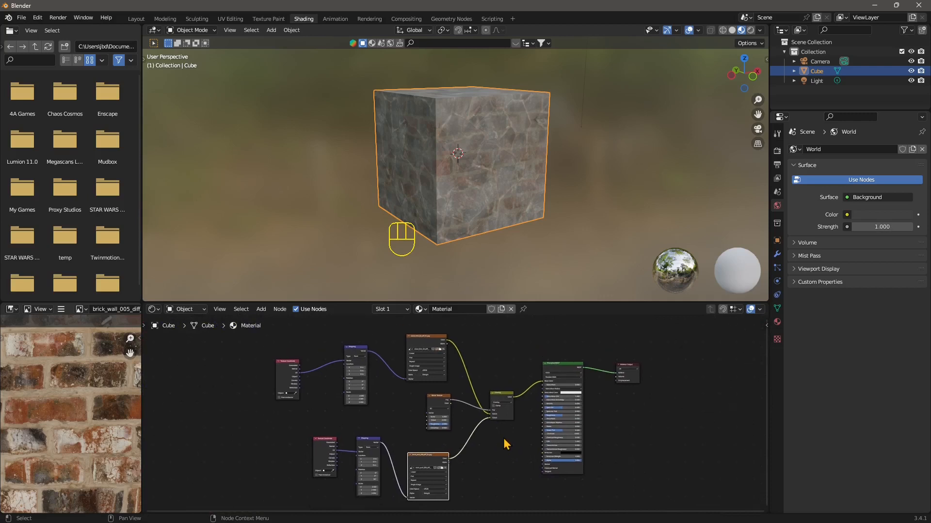